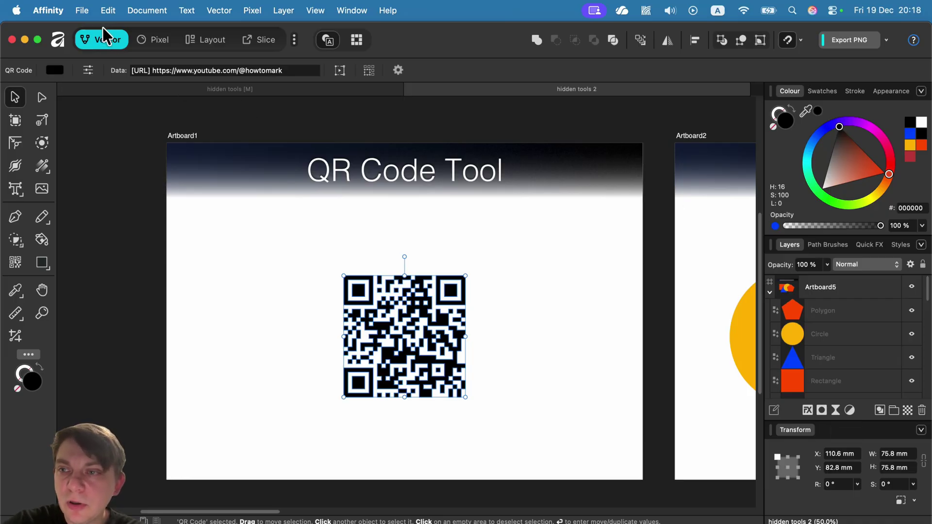
# - Pick the QR Code Tool from the shape tools flyout
pyautogui.click(46, 267)
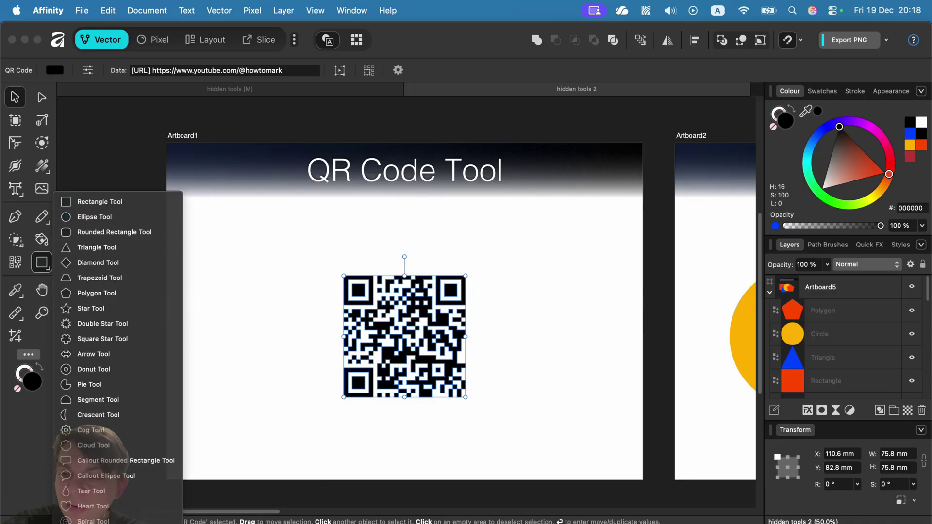
pyautogui.click(15, 262)
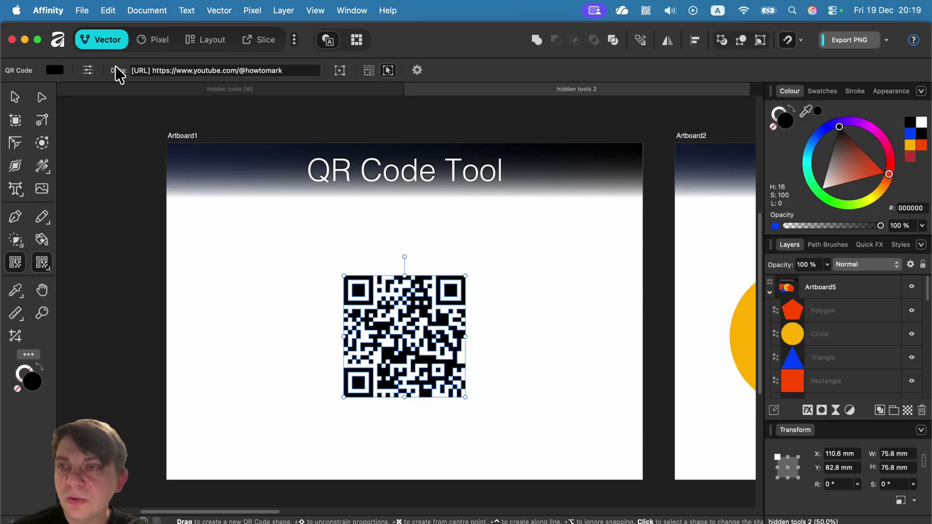
# - Keep URL as the QR code data type and draw a second QR code beside the black one
pyautogui.click(179, 71)
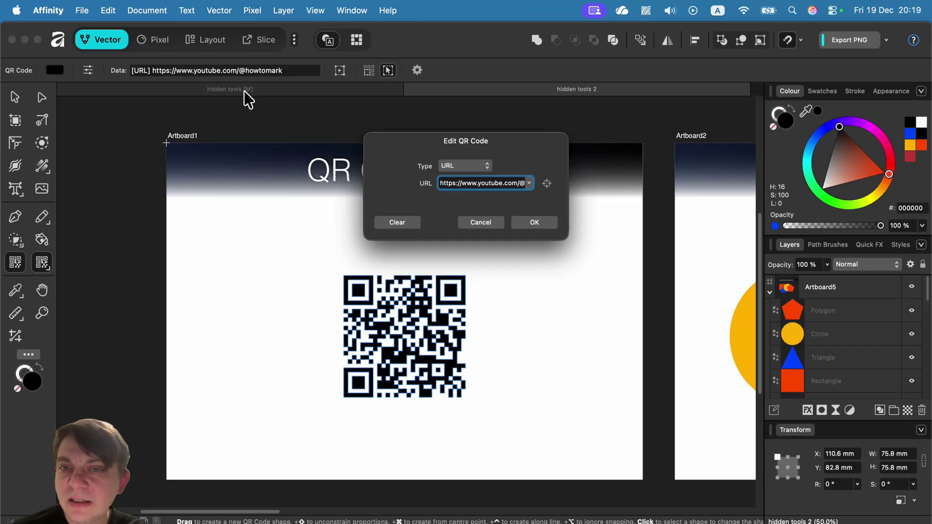
pyautogui.click(465, 166)
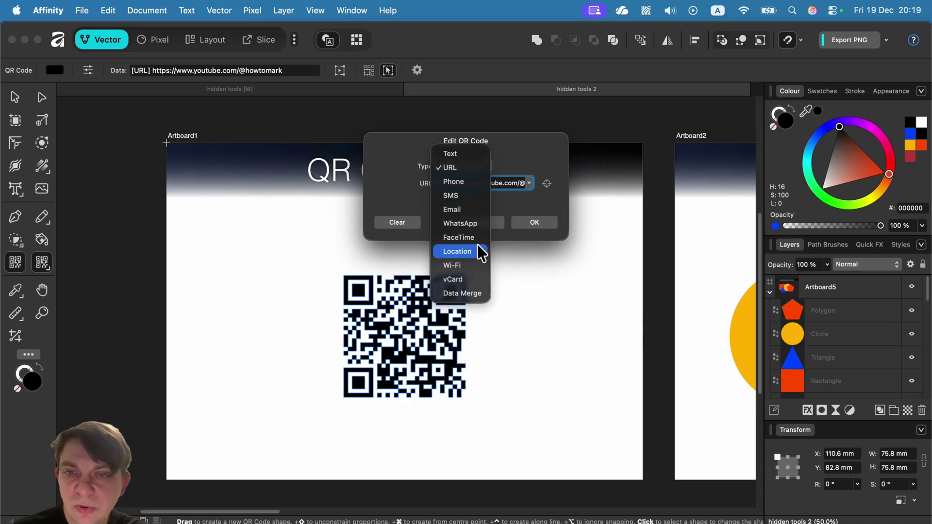
pyautogui.click(456, 166)
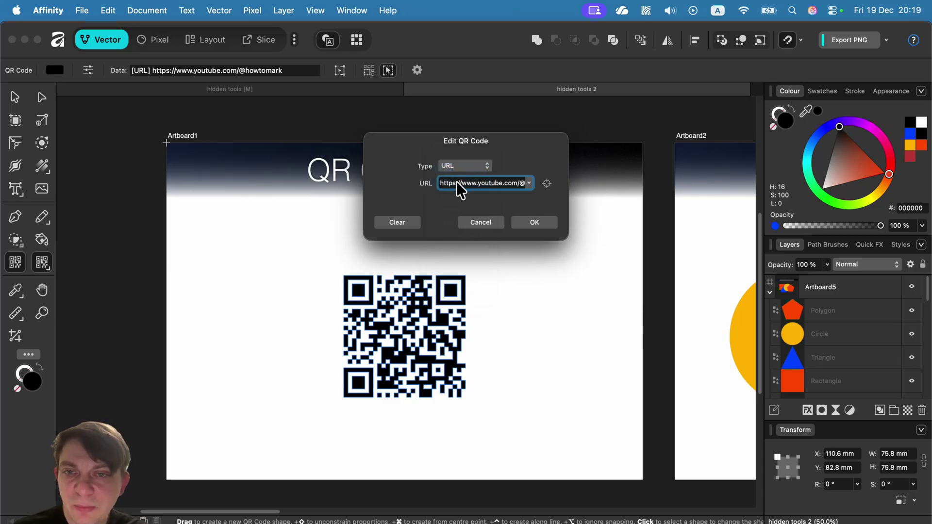
pyautogui.click(534, 223)
pyautogui.moveTo(523, 232); pyautogui.dragTo(613, 366)
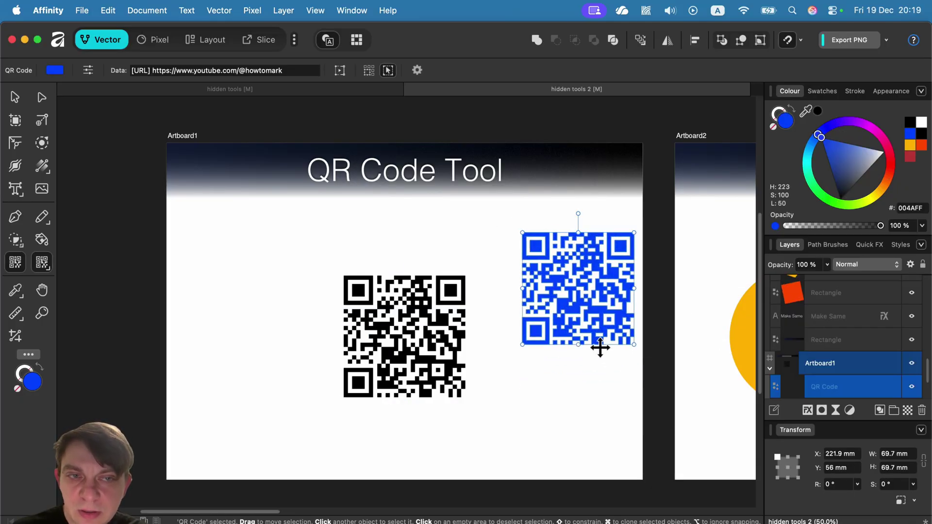
# - Try purple and orange on the new QR code, nudge it down-left, then make it white
pyautogui.click(863, 130)
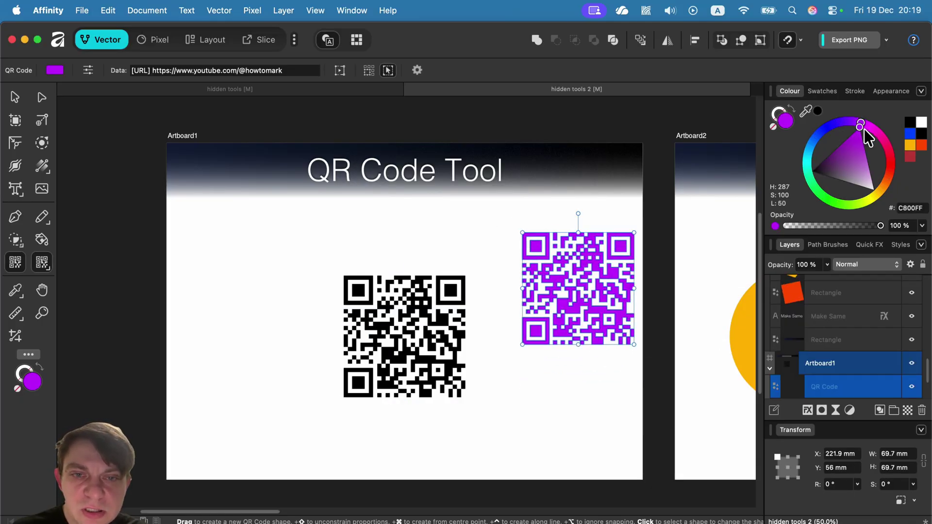
pyautogui.click(882, 178)
pyautogui.click(16, 97)
pyautogui.click(465, 292)
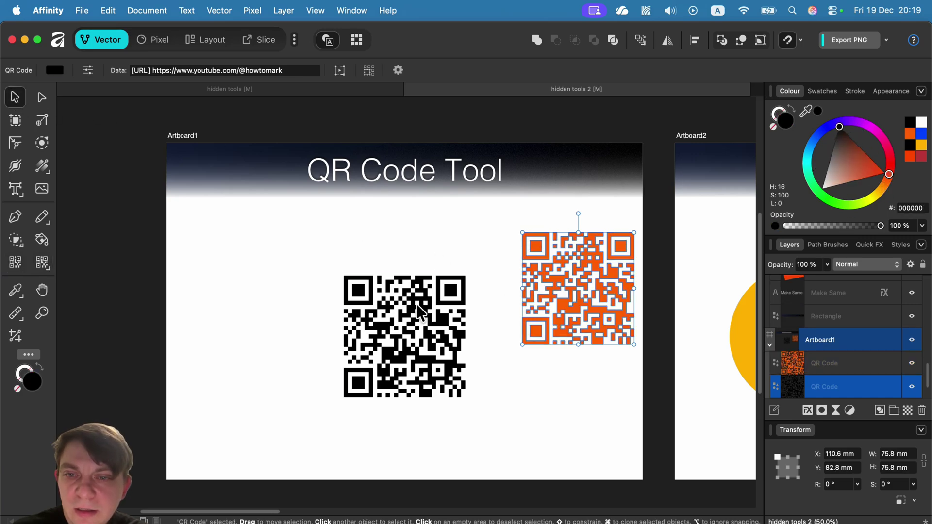
pyautogui.moveTo(558, 297); pyautogui.dragTo(558, 332)
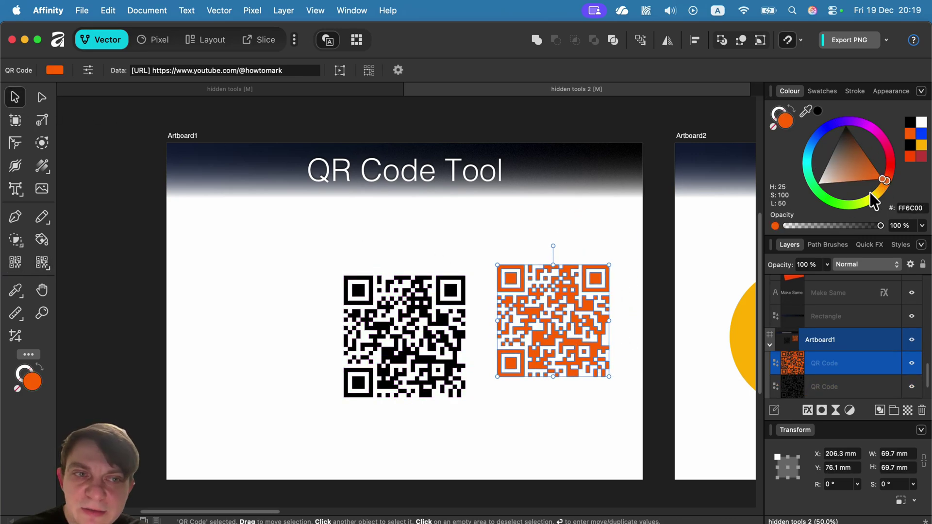
pyautogui.moveTo(849, 173); pyautogui.dragTo(782, 210)
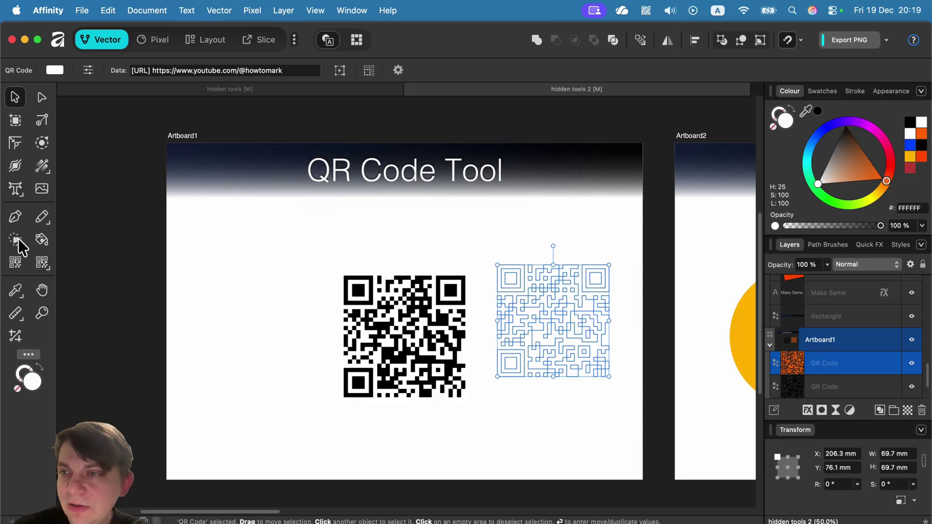
# - Draw a dark grey rounded rectangle behind the white QR code, then delete it
pyautogui.click(48, 266)
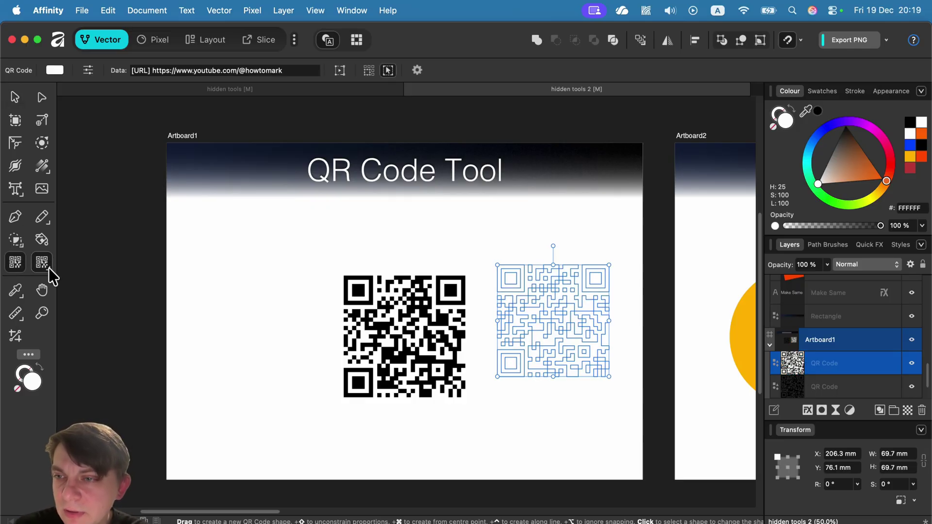
pyautogui.click(136, 233)
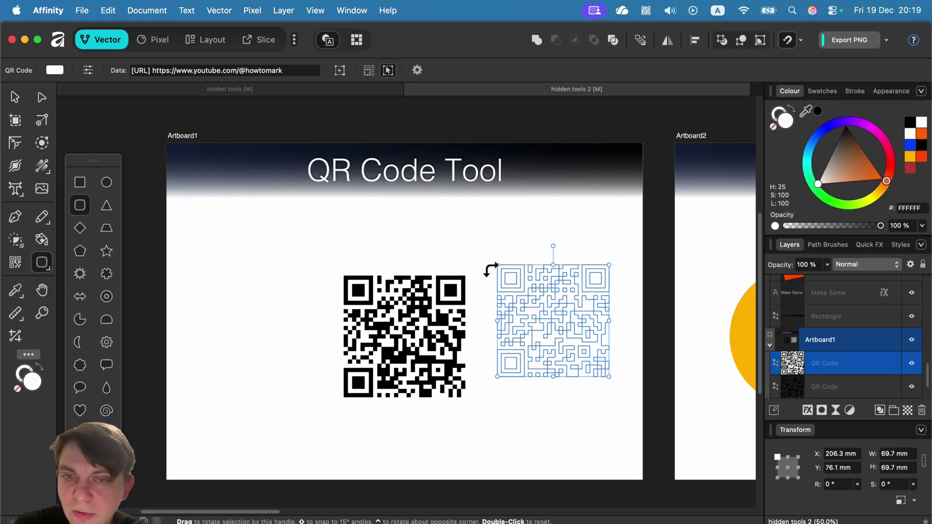
pyautogui.moveTo(488, 253); pyautogui.dragTo(637, 402)
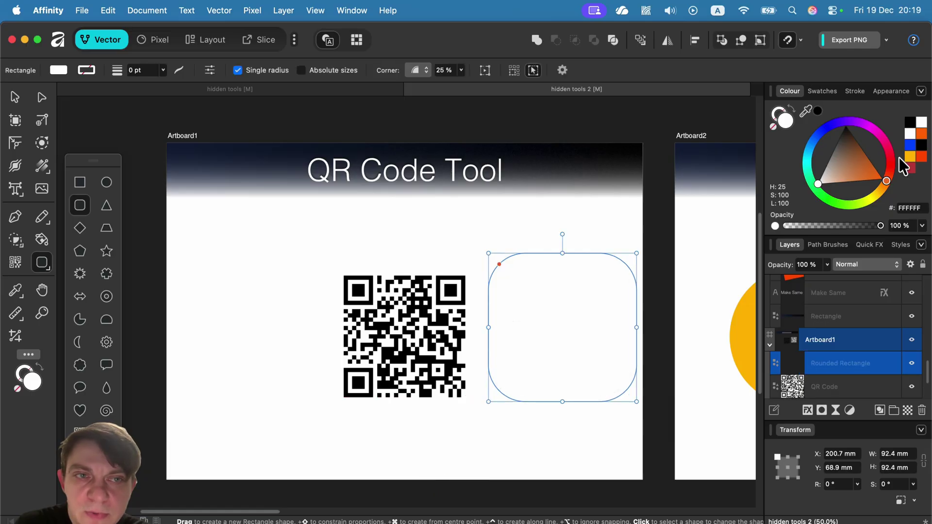
pyautogui.moveTo(846, 145); pyautogui.dragTo(838, 143)
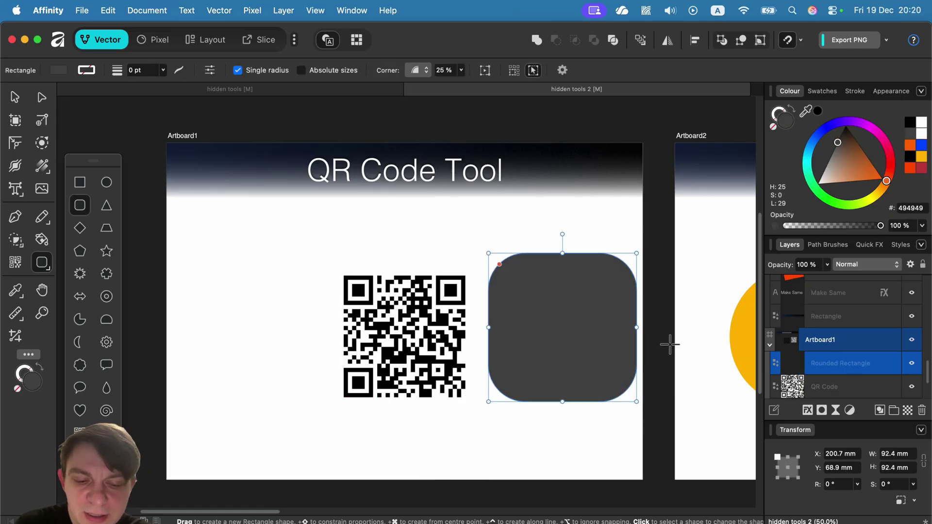
pyautogui.press('super+bracketleft')
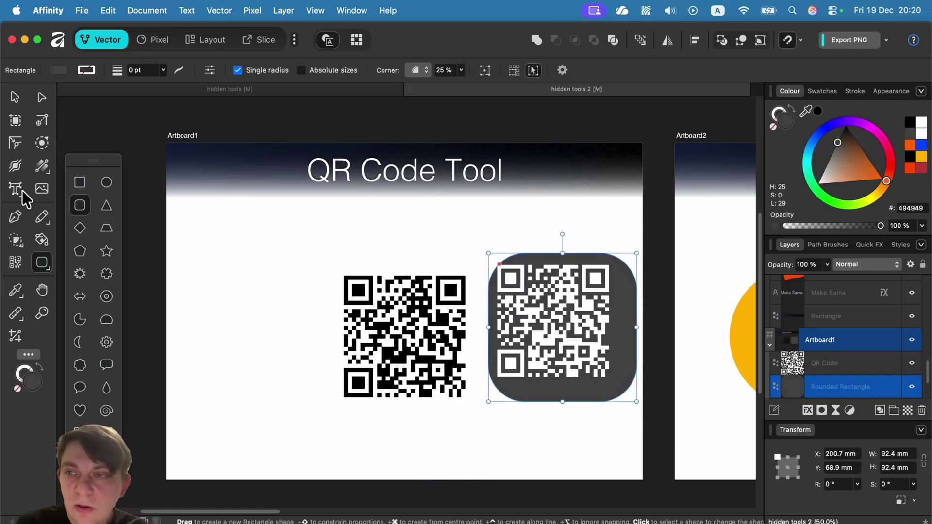
pyautogui.click(15, 97)
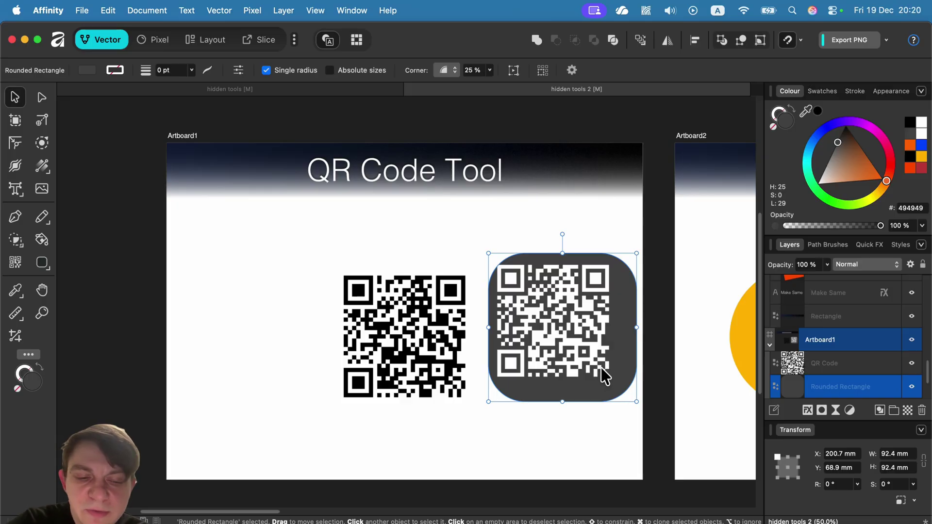
pyautogui.press('BackSpace')
# - Delete the white QR code and move the black one slightly right and down
pyautogui.click(593, 339)
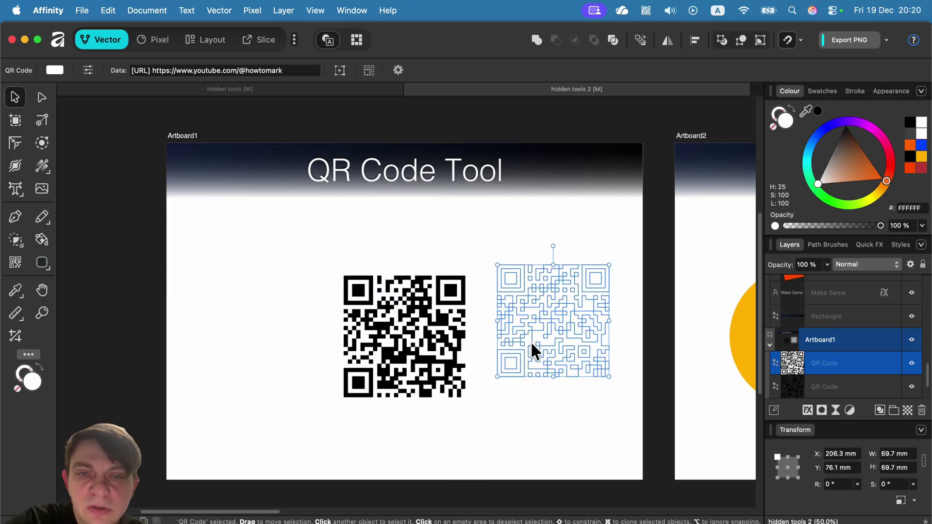
pyautogui.press('BackSpace')
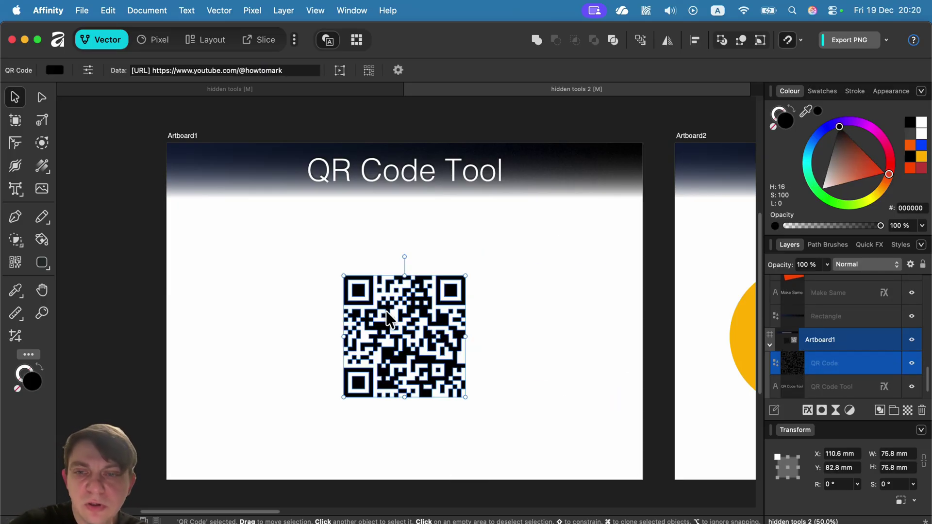
pyautogui.moveTo(387, 318); pyautogui.dragTo(420, 327)
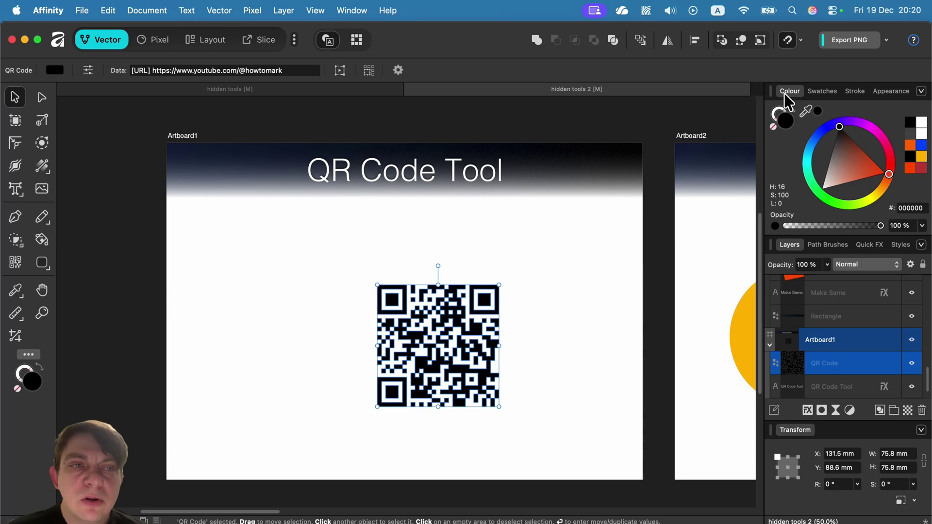
# - Look through the quick Export PNG options, then bring up the File menu
pyautogui.click(887, 40)
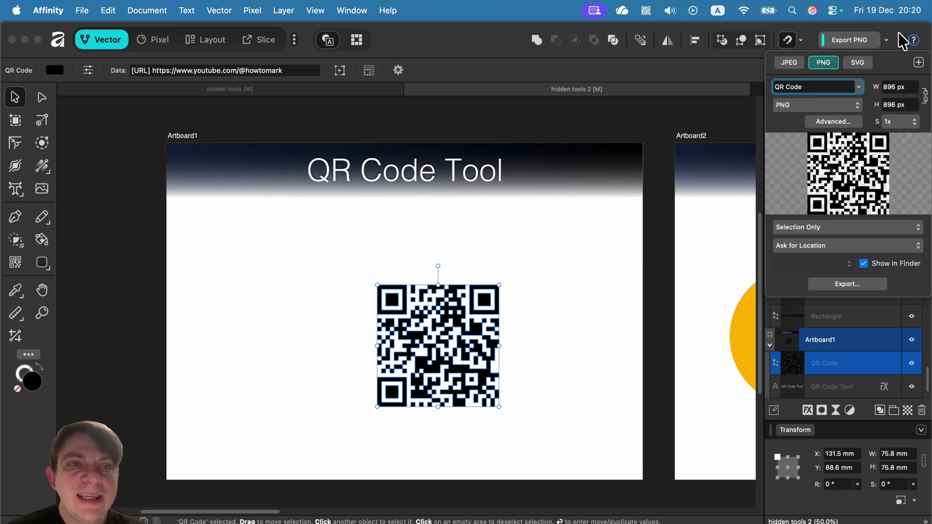
pyautogui.click(901, 40)
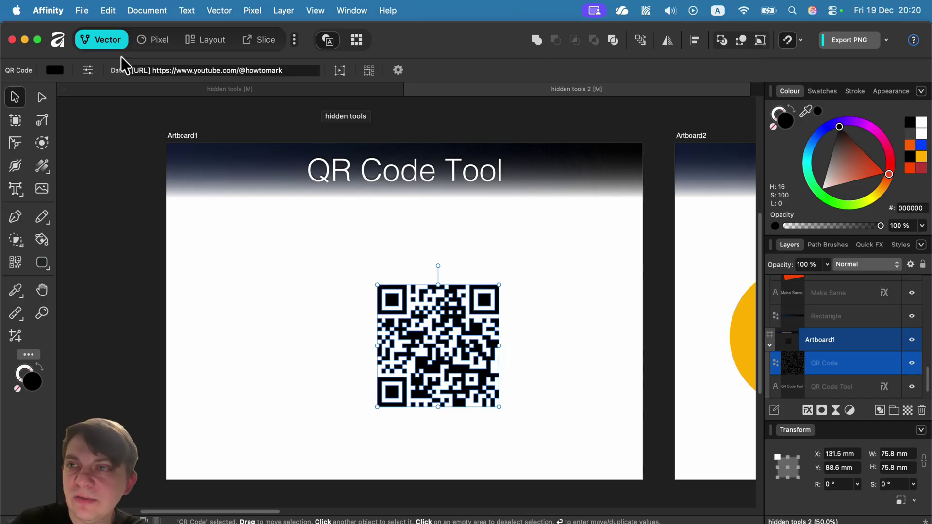
pyautogui.click(79, 11)
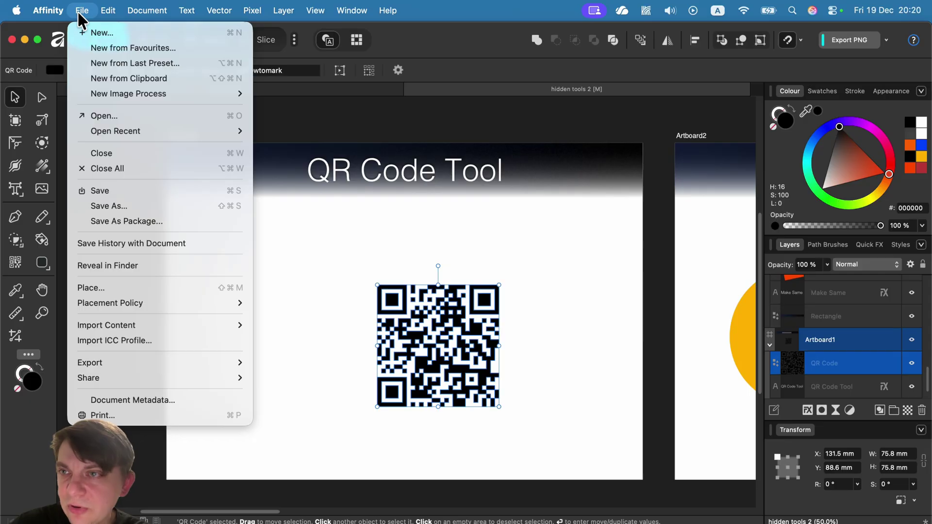
pyautogui.moveTo(109, 357)
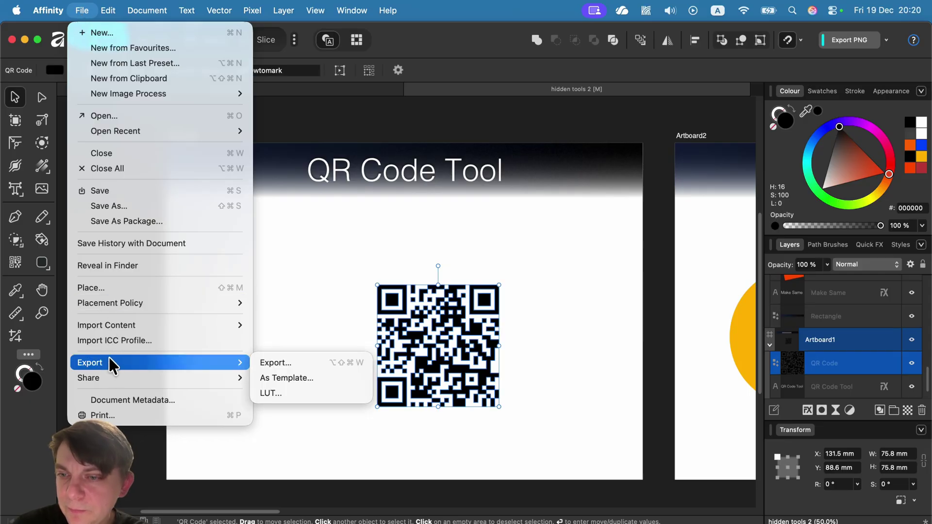
pyautogui.click(288, 363)
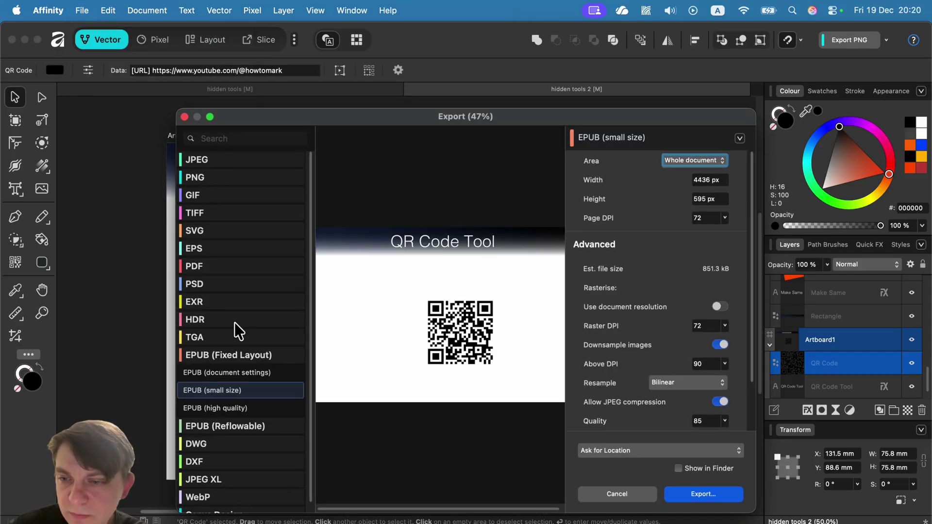
pyautogui.scroll(-1, 235, 322)
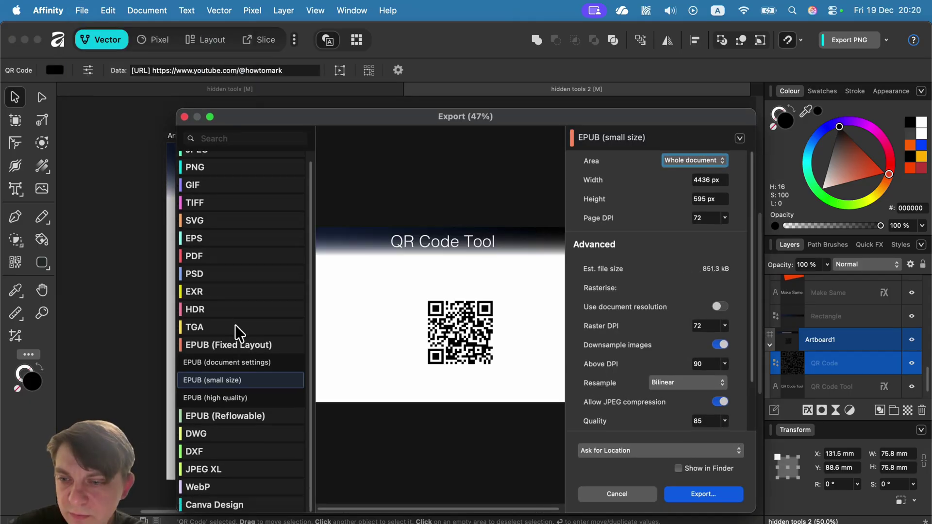
pyautogui.click(226, 506)
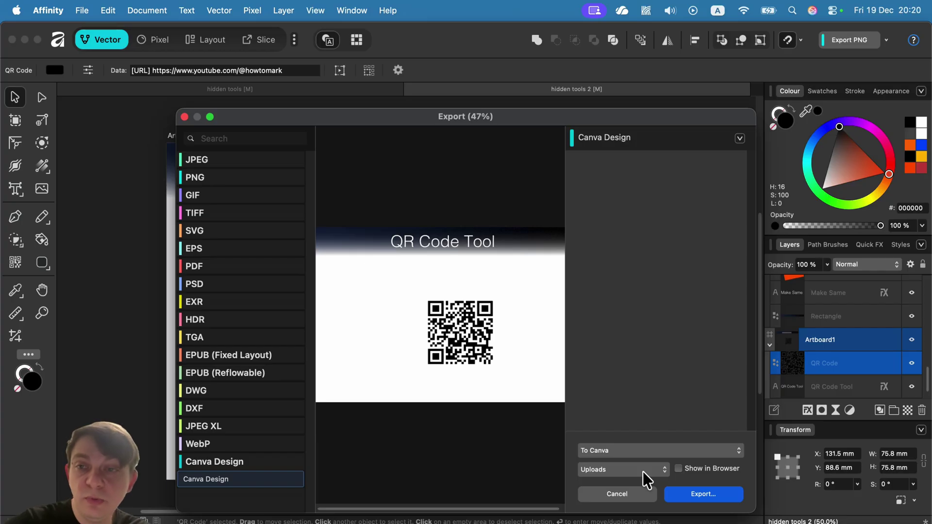
pyautogui.click(638, 493)
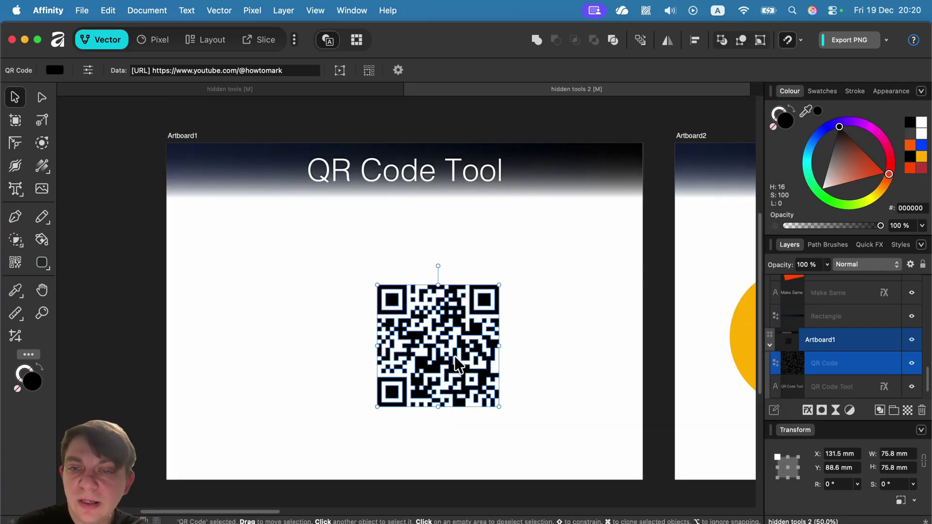
# - Move the black QR code back up-left, deselect it, and pan right to Artboard2
pyautogui.moveTo(455, 364); pyautogui.dragTo(422, 354)
pyautogui.click(532, 348)
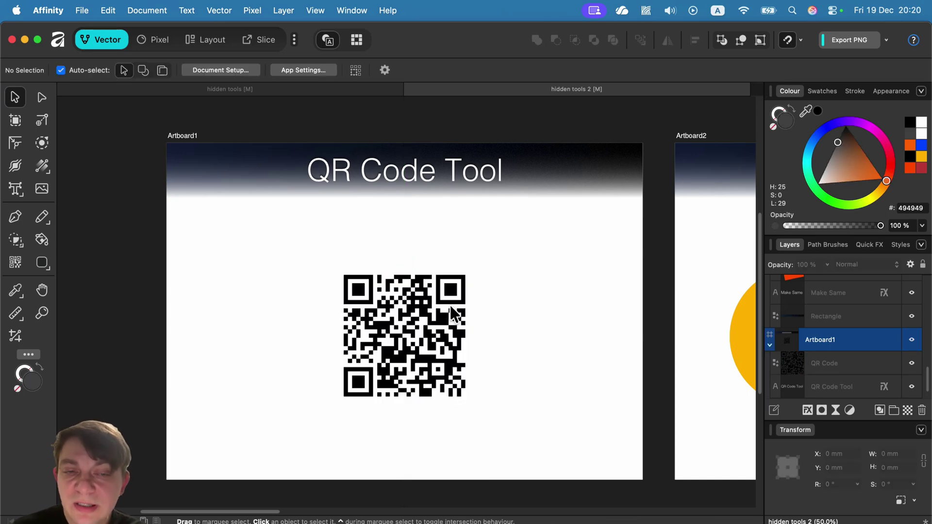
pyautogui.press('space')
pyautogui.hscroll(10, 616, 329)
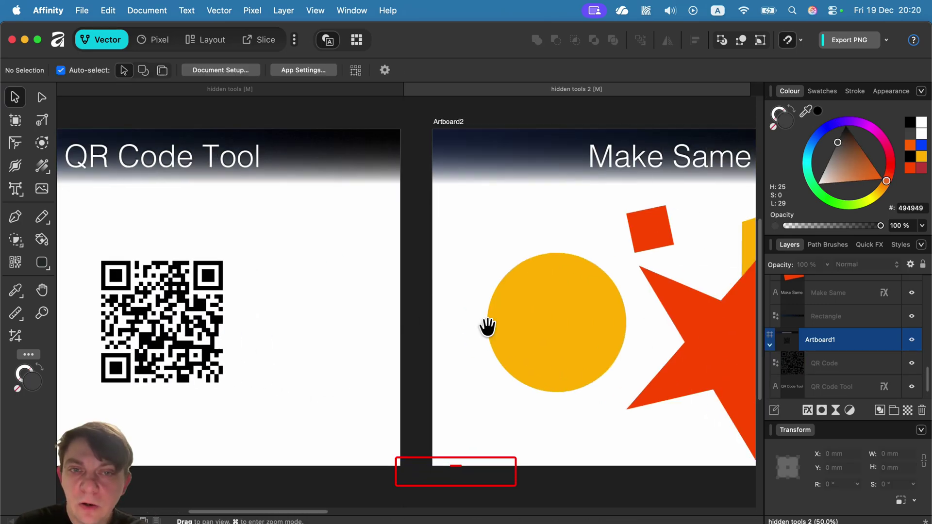
pyautogui.hscroll(2, 499, 342)
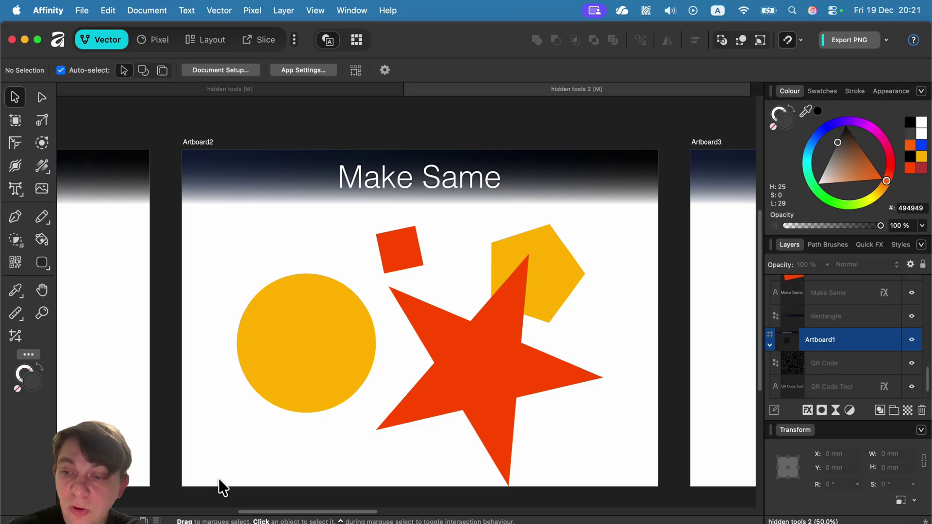
# - Select the circle, square, pentagon and star and match their rotation, height and width
pyautogui.moveTo(204, 481); pyautogui.dragTo(628, 216)
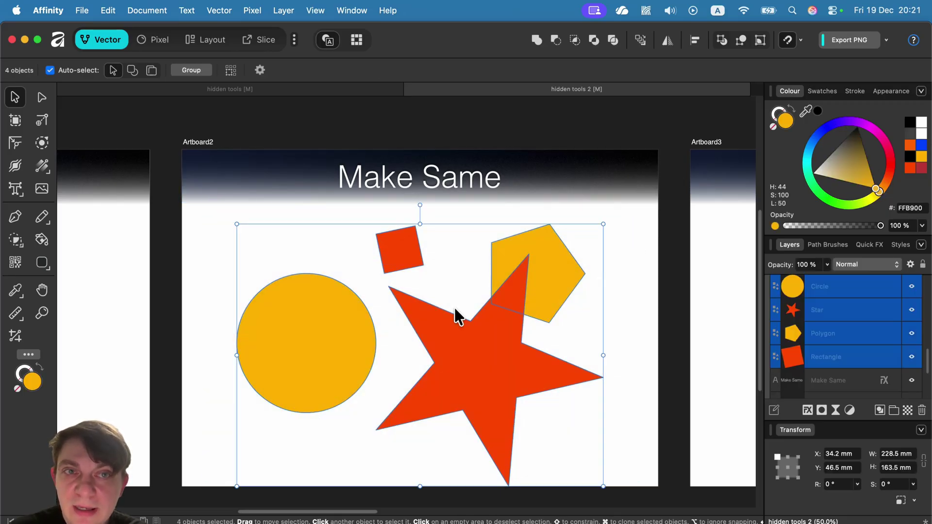
pyautogui.click(695, 40)
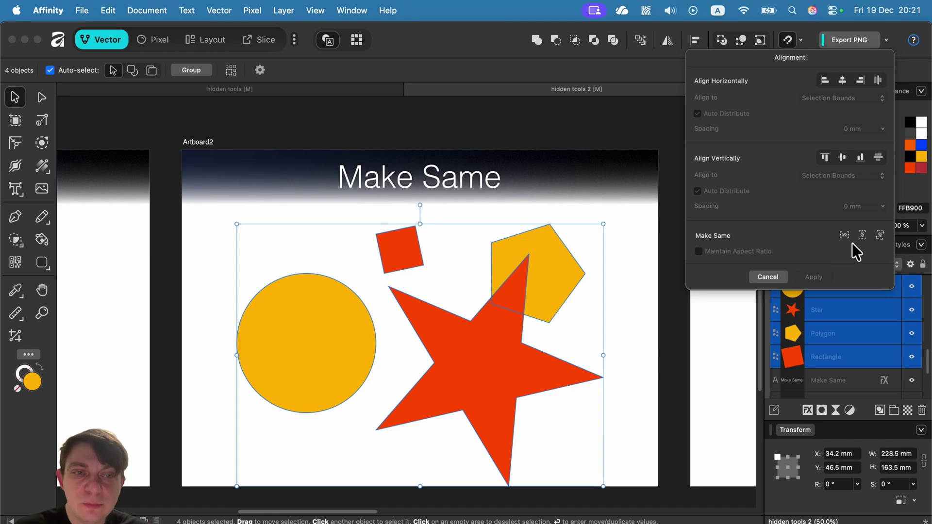
pyautogui.click(879, 236)
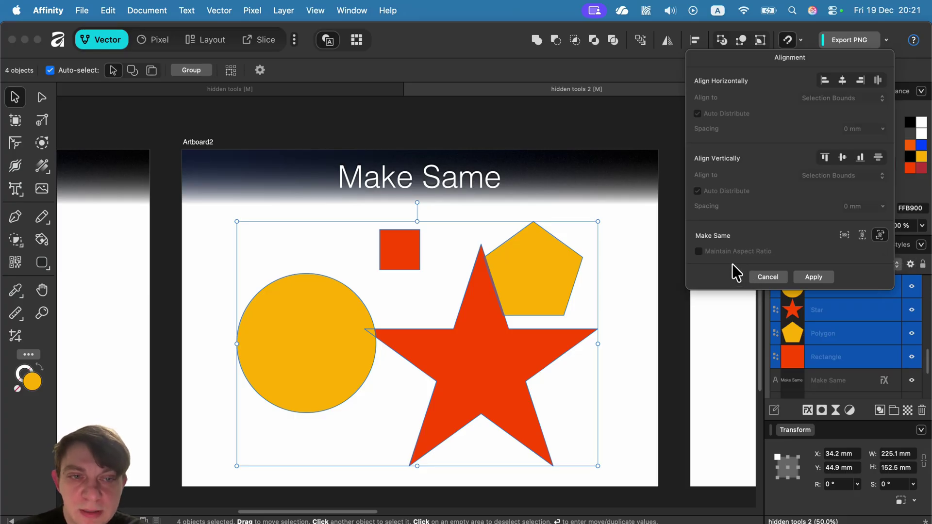
pyautogui.click(862, 235)
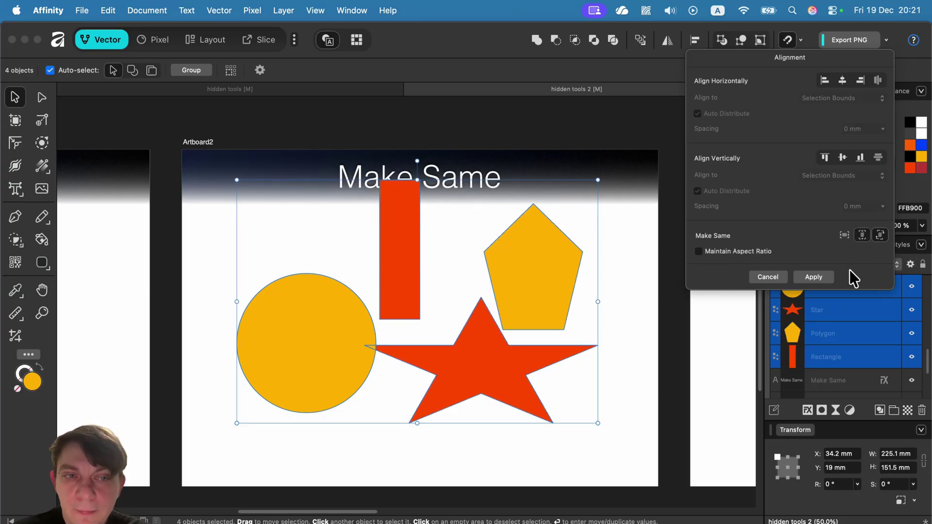
pyautogui.click(844, 234)
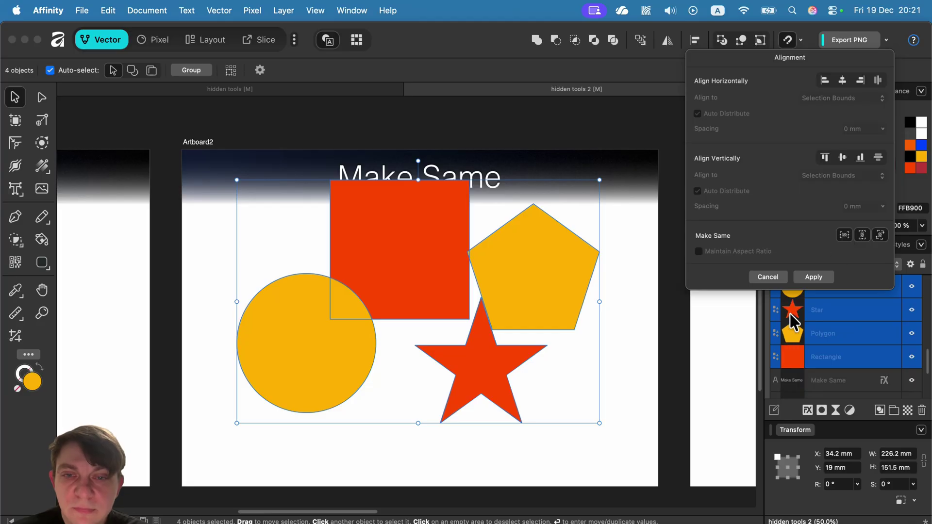
# - Apply the matched sizes and arrange circle, rectangle, star and pentagon into an overlapping row
pyautogui.click(813, 279)
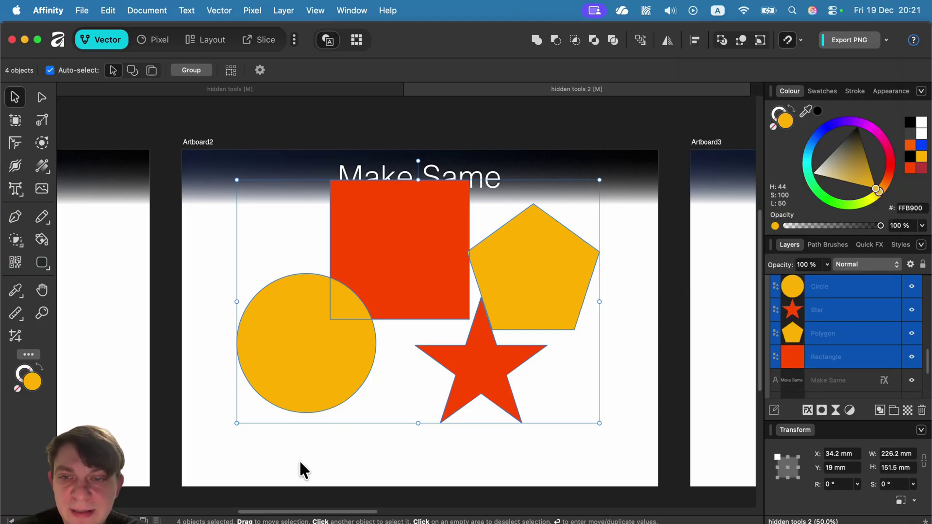
pyautogui.moveTo(297, 374); pyautogui.dragTo(293, 356)
pyautogui.moveTo(417, 252); pyautogui.dragTo(356, 314)
pyautogui.moveTo(482, 339); pyautogui.dragTo(433, 299)
pyautogui.click(550, 270)
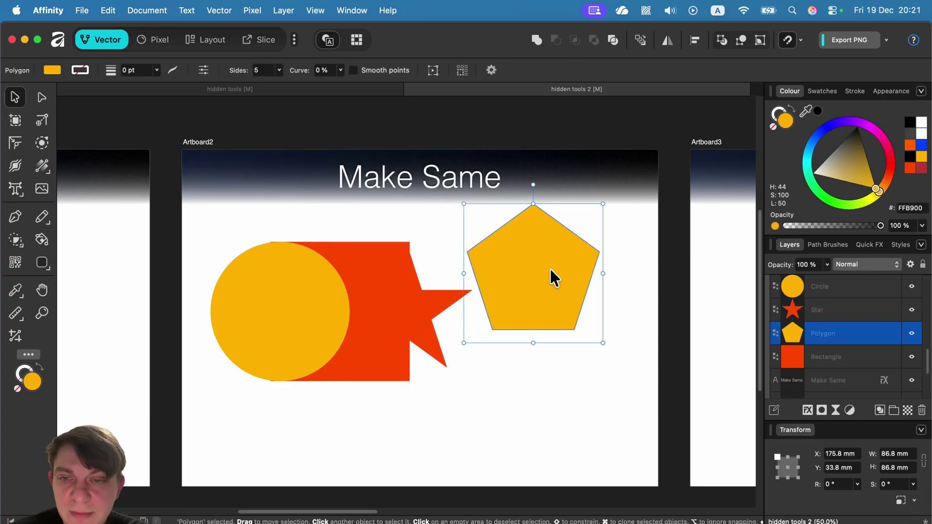
pyautogui.moveTo(550, 270); pyautogui.dragTo(494, 308)
pyautogui.click(634, 359)
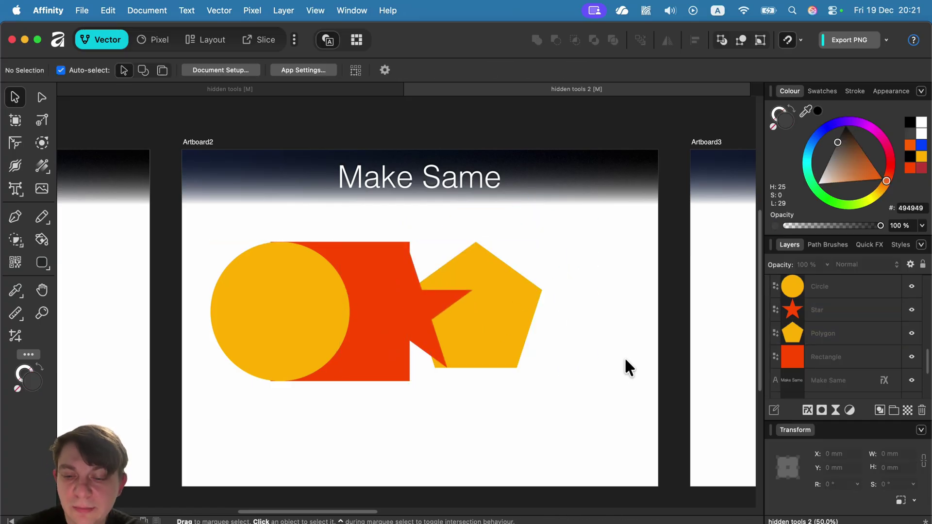
pyautogui.press('space')
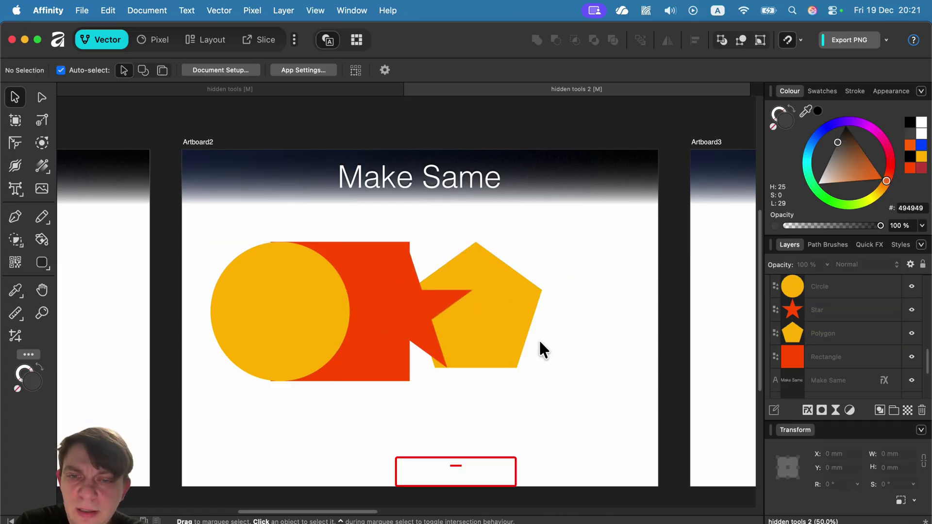
pyautogui.moveTo(507, 340); pyautogui.dragTo(578, 328)
# - Space the four shapes evenly horizontally, then pan to the Transparent Background artboard
pyautogui.moveTo(195, 218); pyautogui.dragTo(651, 425)
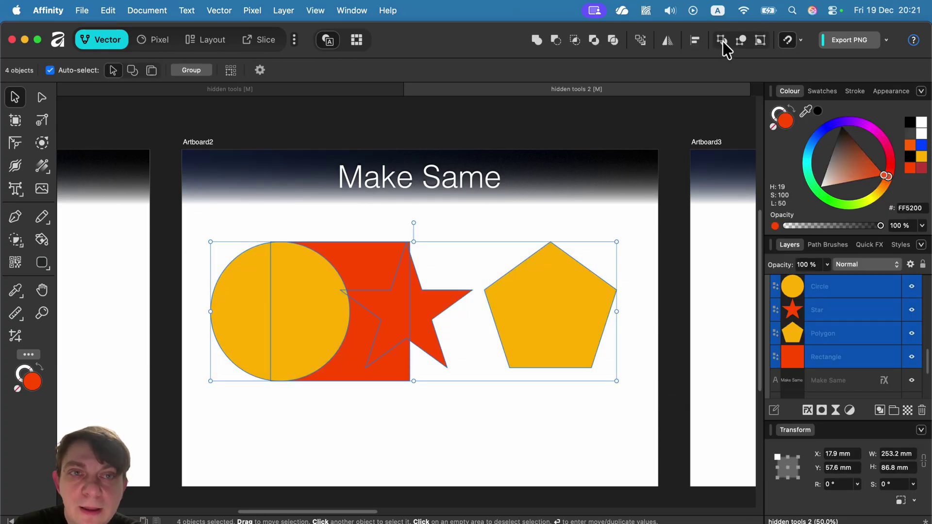
pyautogui.click(696, 39)
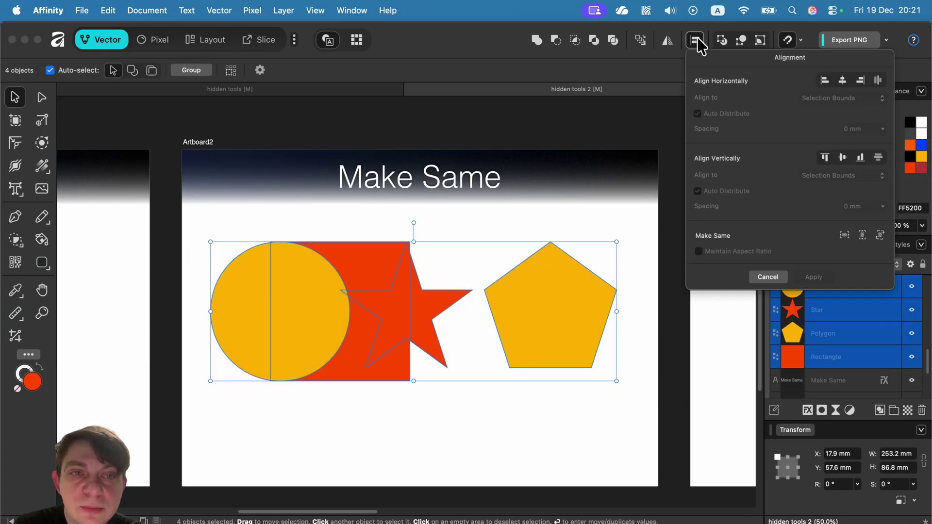
pyautogui.click(879, 81)
pyautogui.click(550, 437)
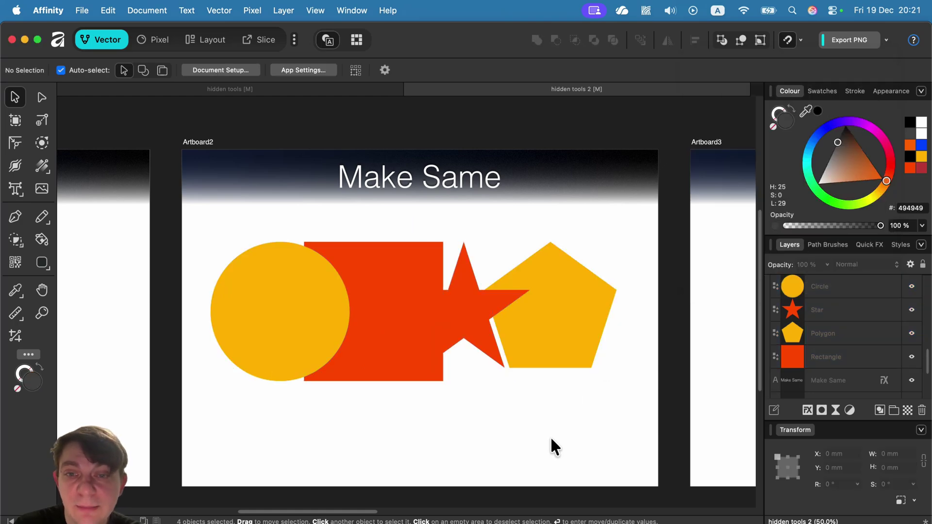
pyautogui.press('space')
pyautogui.moveTo(658, 366); pyautogui.dragTo(377, 371)
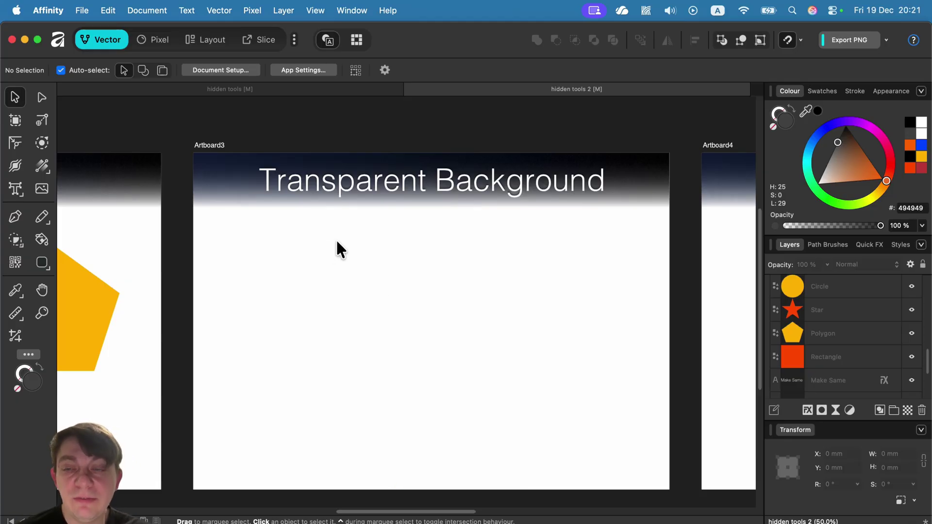
pyautogui.click(207, 147)
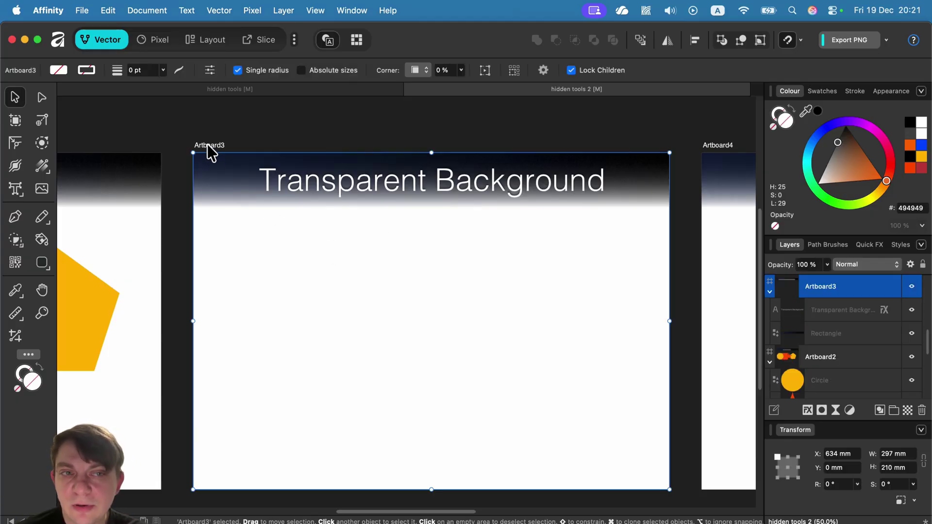
pyautogui.click(882, 129)
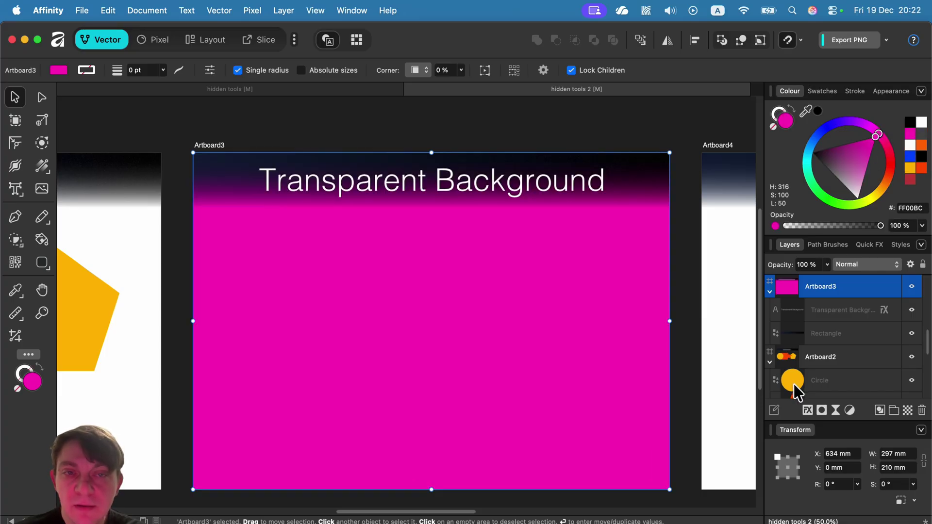
pyautogui.click(773, 127)
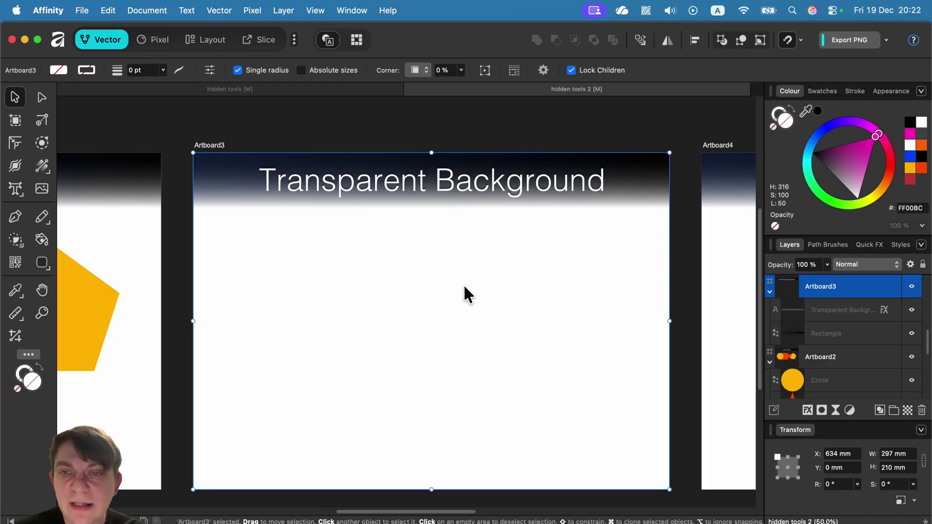
pyautogui.click(862, 146)
pyautogui.click(774, 126)
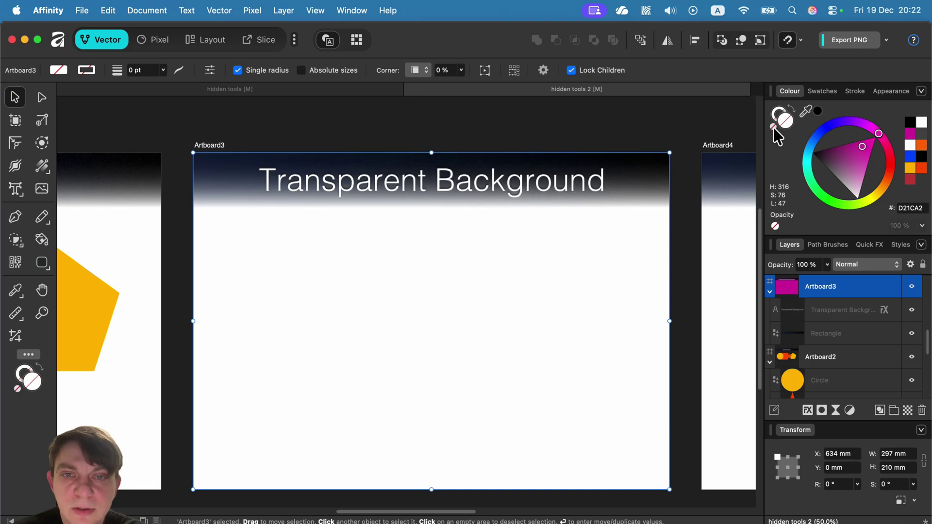
# - Enable Transparent background in Document Setup so artboards show a checkerboard instead of white
pyautogui.click(395, 132)
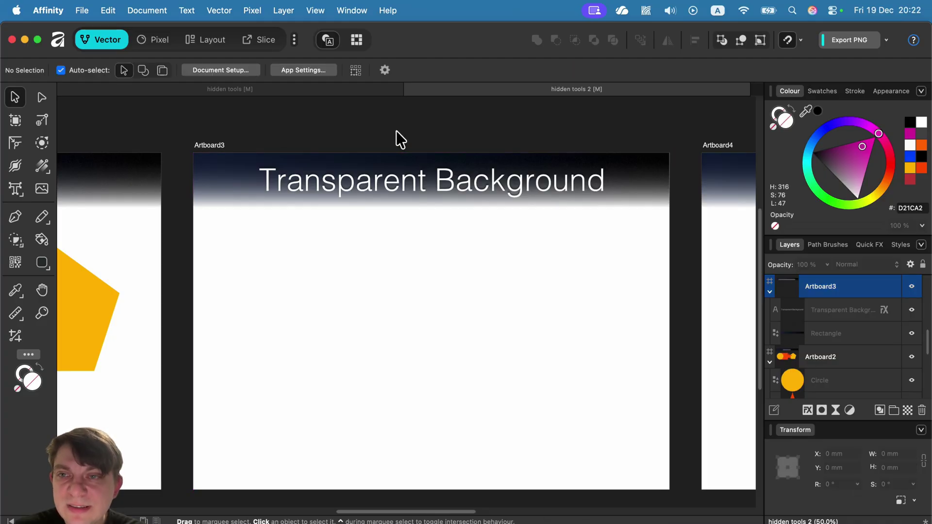
pyautogui.click(204, 72)
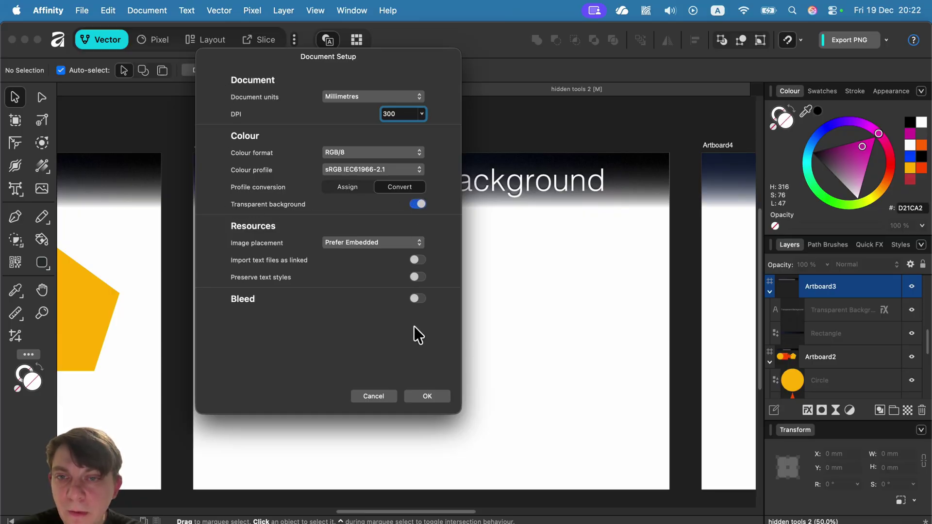
pyautogui.click(431, 399)
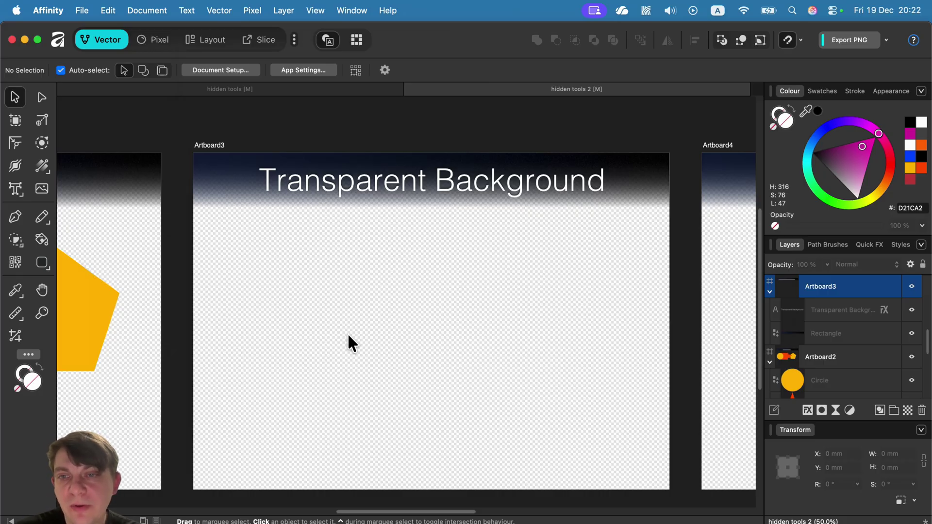
# - Give Artboard3 and Artboard2 a white fill
pyautogui.click(211, 141)
pyautogui.moveTo(842, 173); pyautogui.dragTo(857, 264)
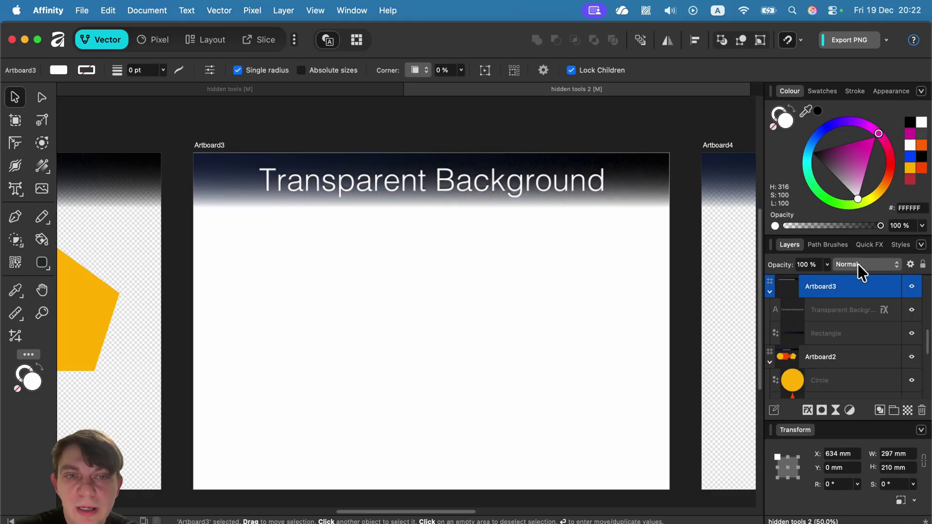
pyautogui.click(601, 146)
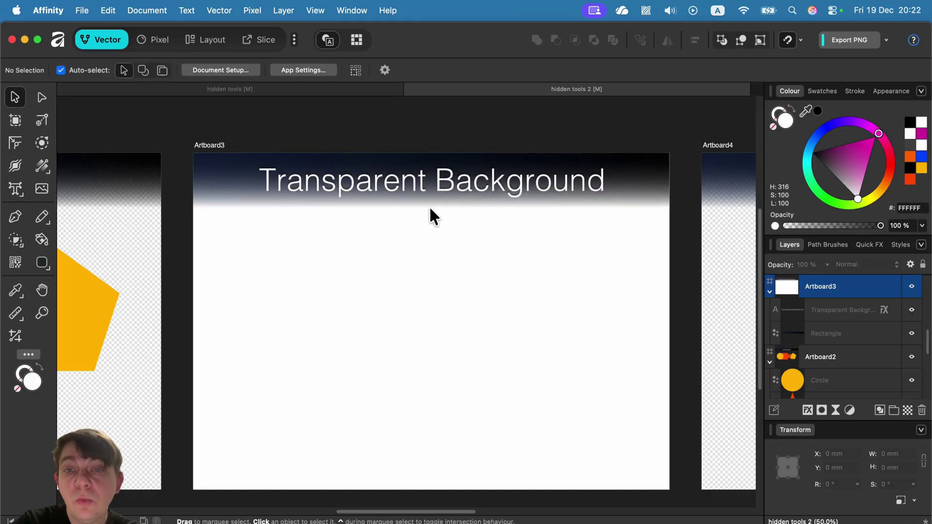
pyautogui.hscroll(-10, 177, 271)
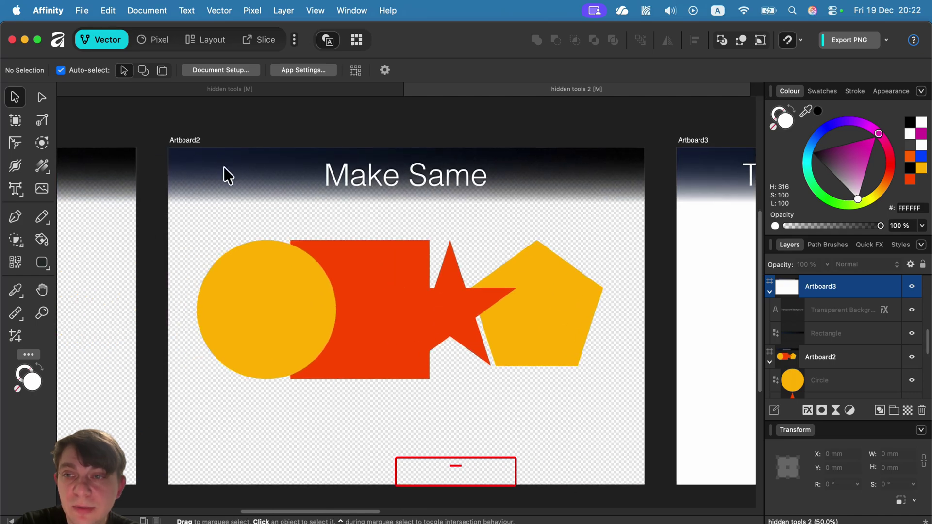
pyautogui.click(192, 142)
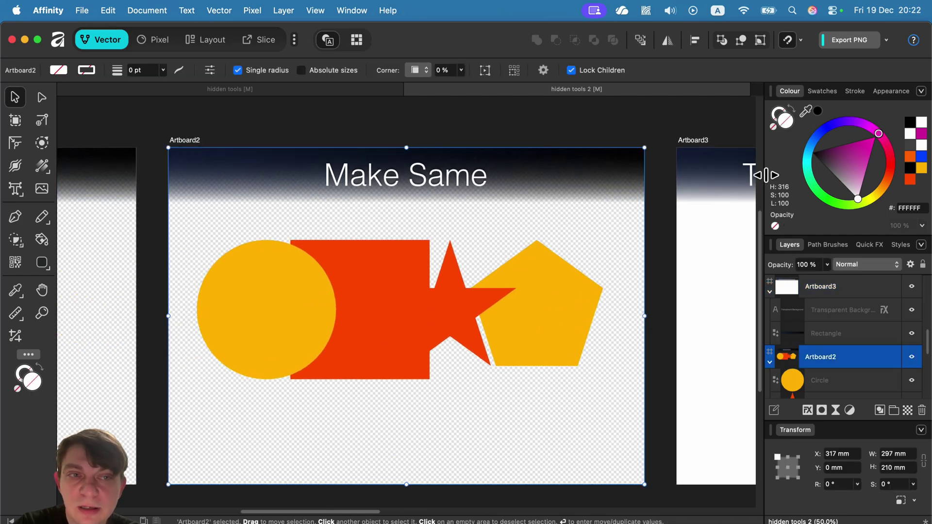
pyautogui.moveTo(851, 175); pyautogui.dragTo(864, 258)
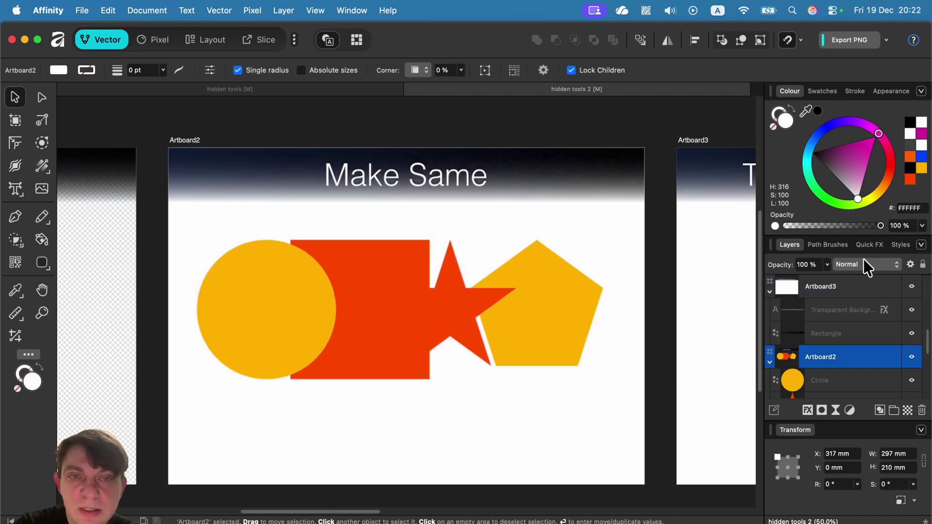
pyautogui.click(660, 126)
# - Set Artboard3's fill back to None and pan to the Export Persona artboard
pyautogui.hscroll(10, 680, 245)
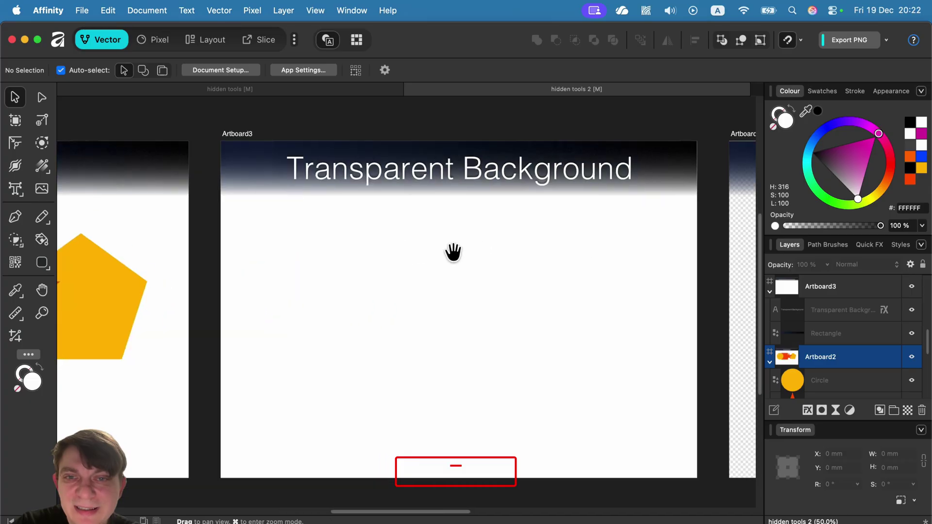
pyautogui.click(184, 136)
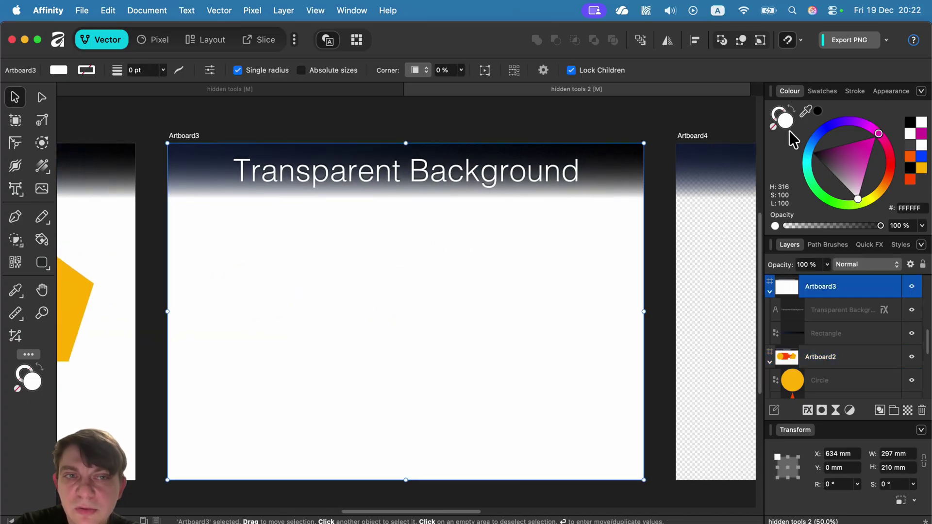
pyautogui.click(771, 126)
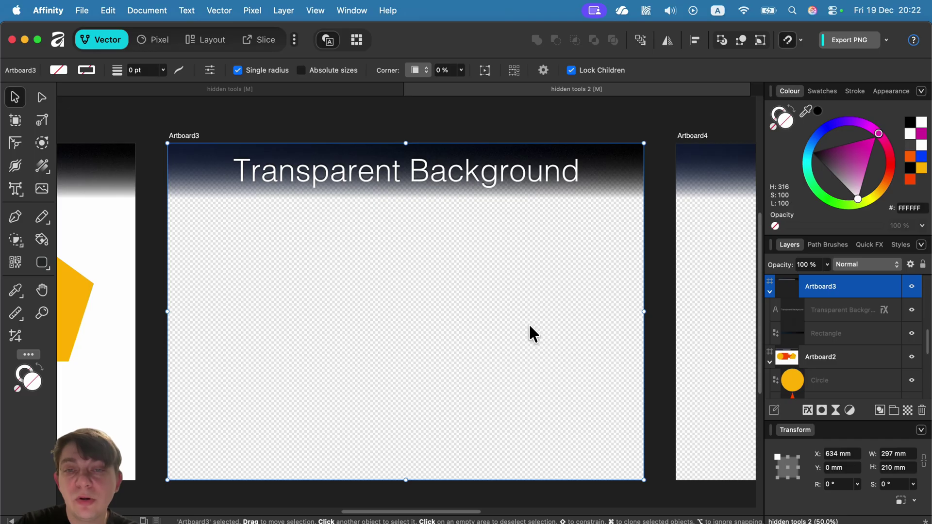
pyautogui.click(578, 132)
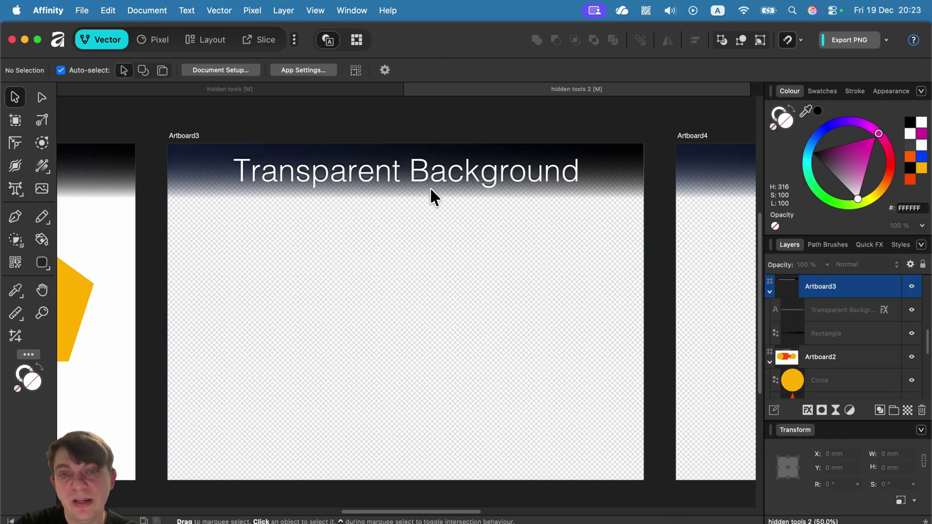
pyautogui.moveTo(585, 219); pyautogui.dragTo(297, 265)
pyautogui.moveTo(636, 335); pyautogui.dragTo(443, 309)
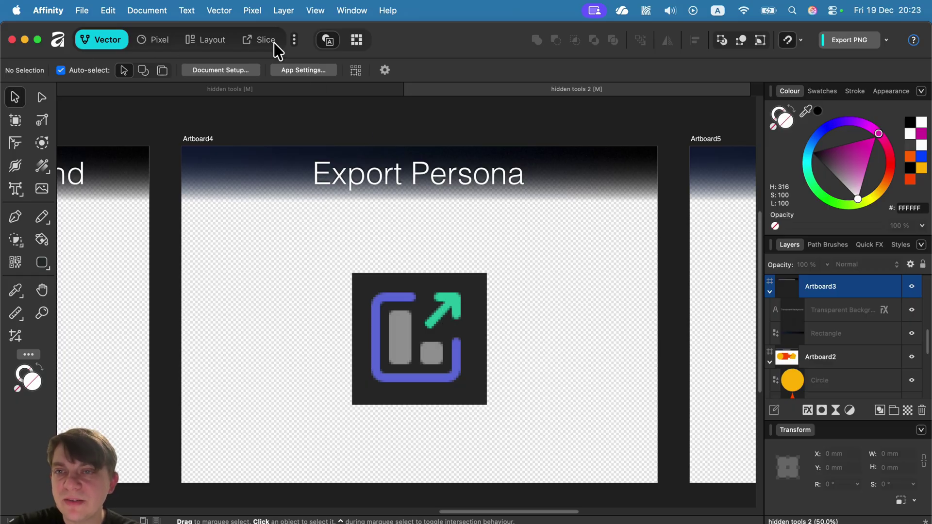
# - Replace Canva AI with the Slice persona in the persona list and switch to Slice
pyautogui.click(294, 40)
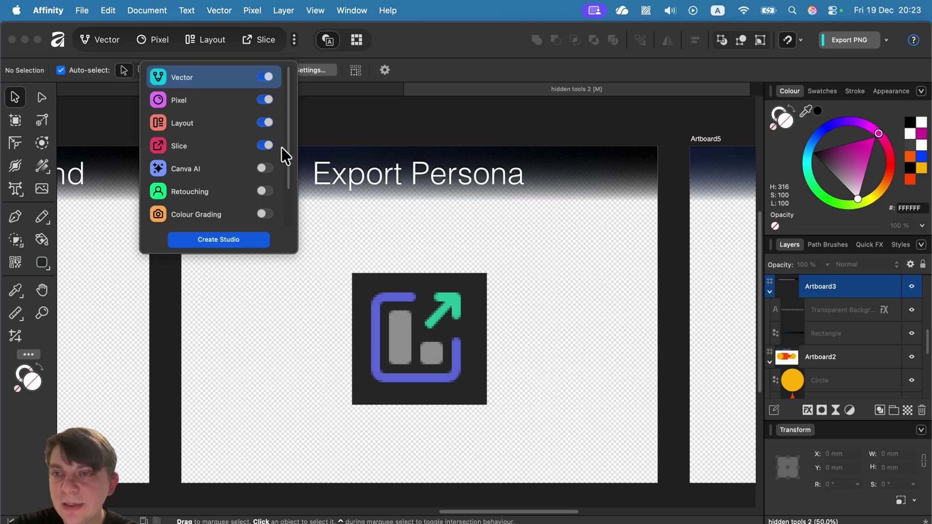
pyautogui.click(265, 145)
pyautogui.click(264, 169)
pyautogui.click(177, 90)
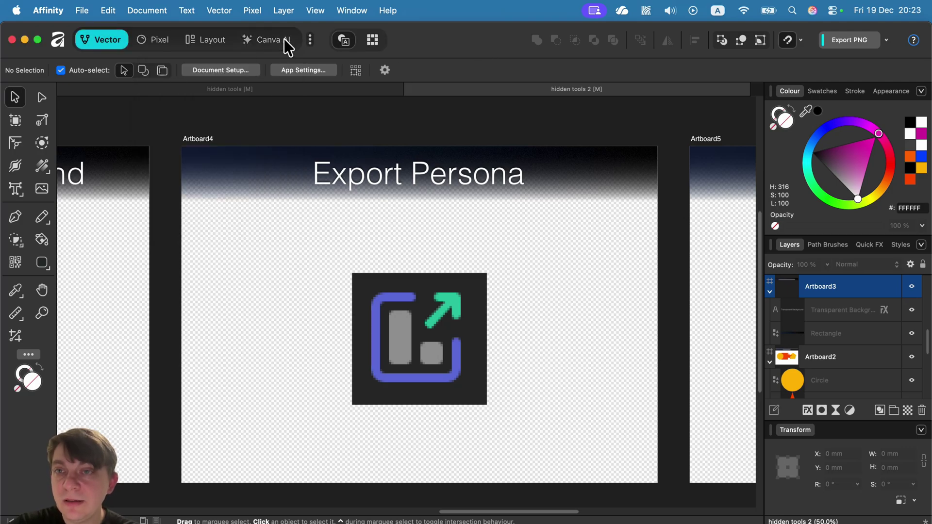
pyautogui.click(310, 39)
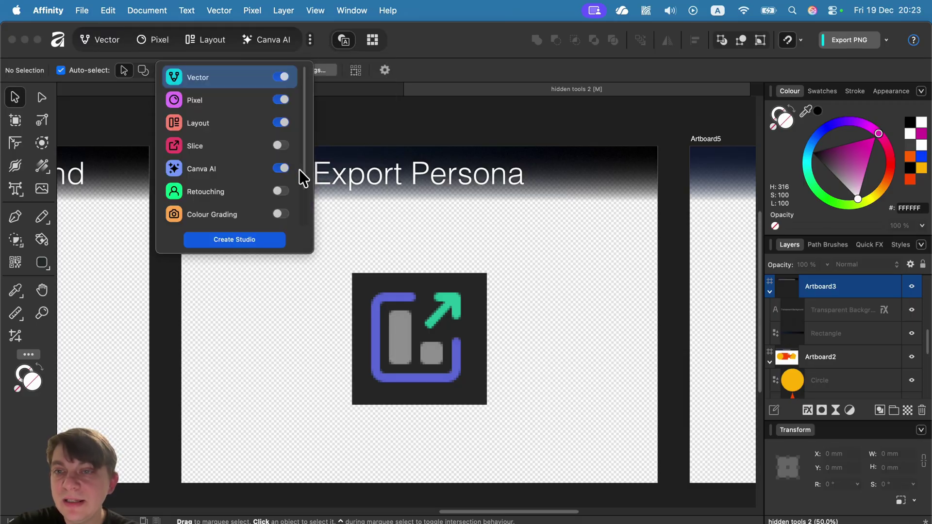
pyautogui.click(282, 168)
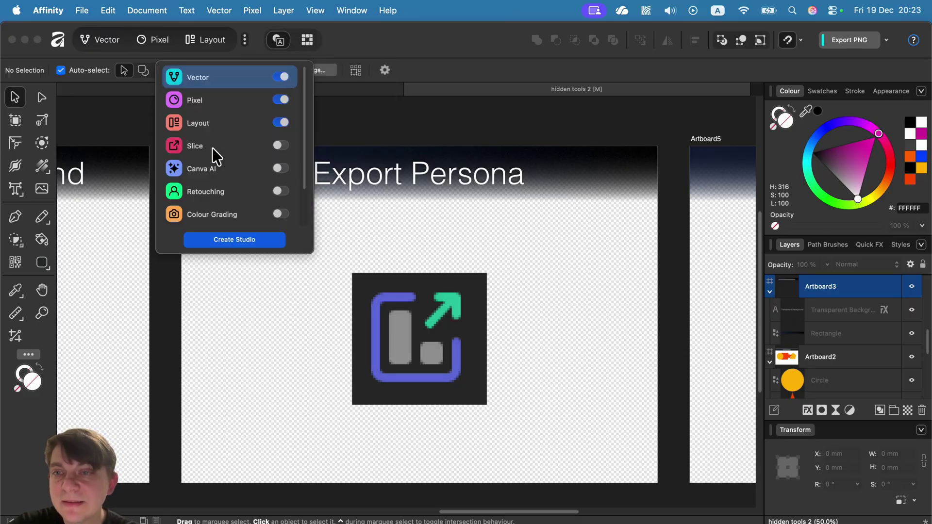
pyautogui.click(282, 145)
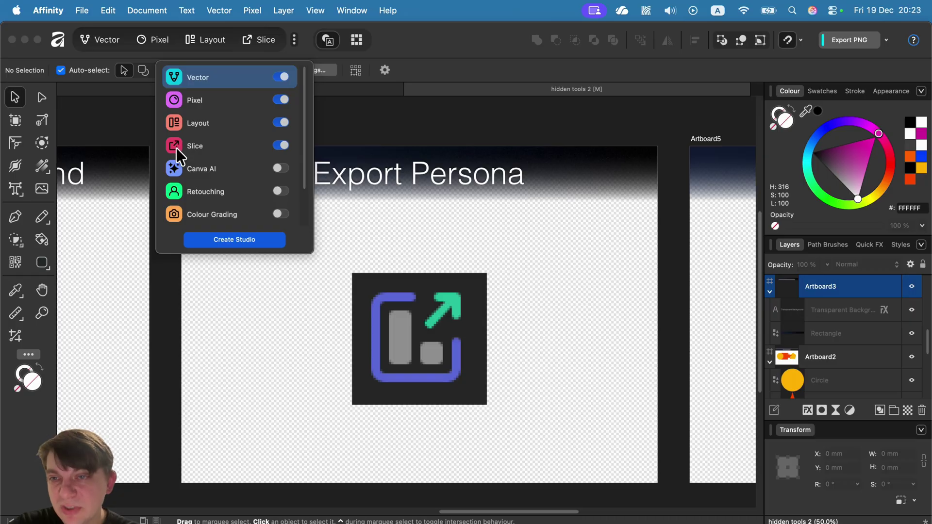
pyautogui.click(451, 48)
pyautogui.click(263, 38)
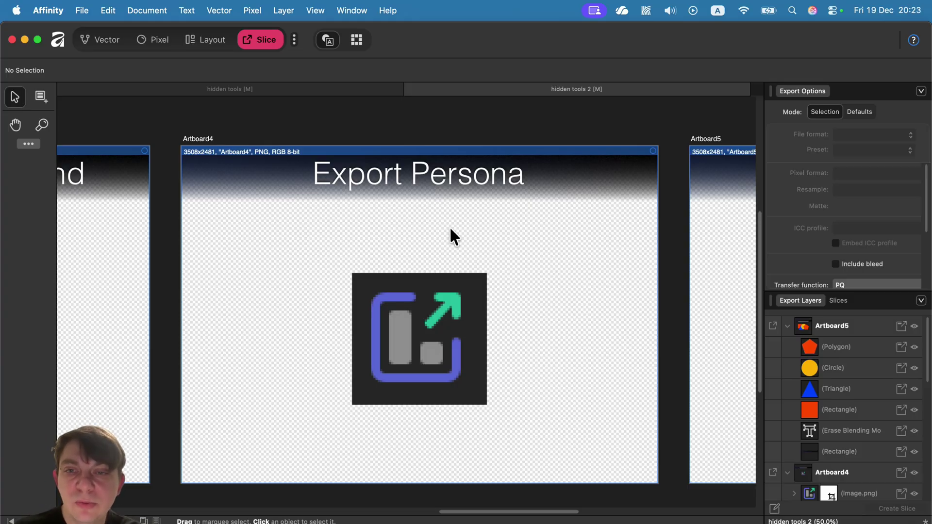
# - Confirm PNG as Artboard4's export format in the Slice persona, then return to the Vector persona
pyautogui.click(457, 323)
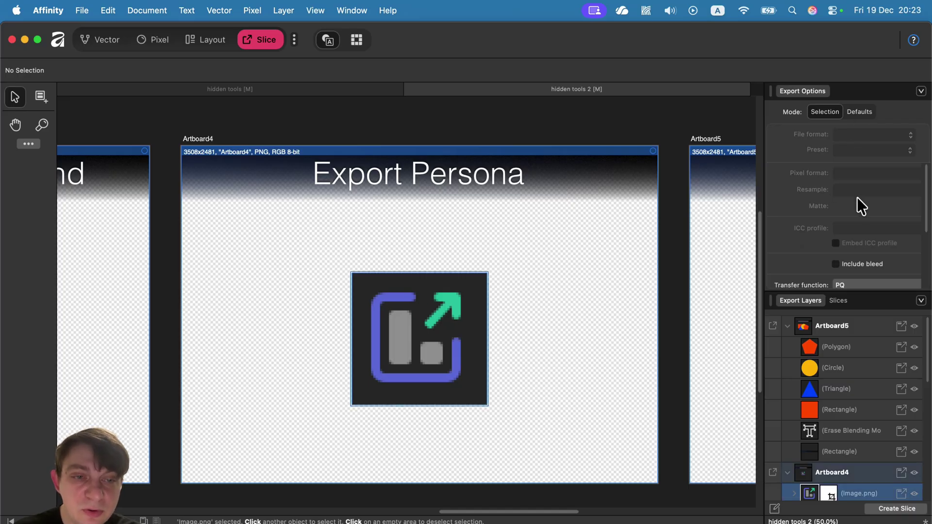
pyautogui.click(199, 138)
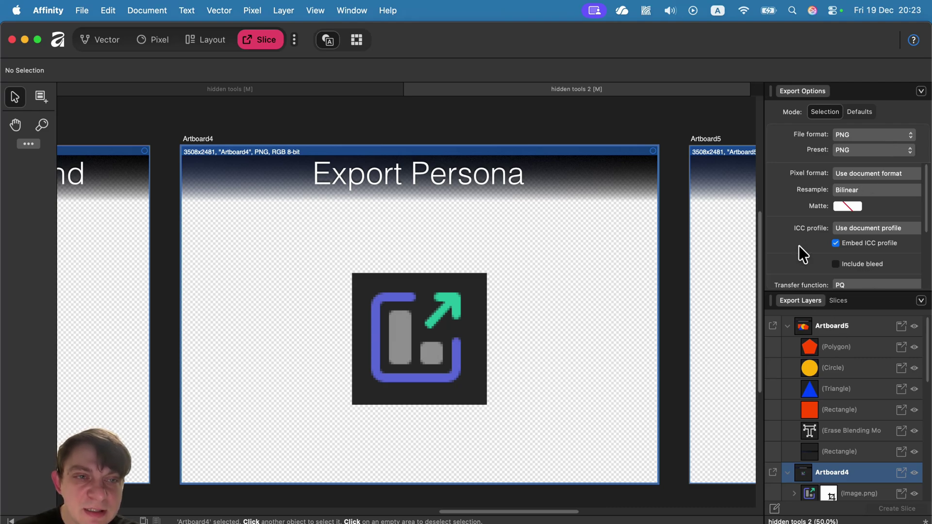
pyautogui.scroll(-1, 800, 248)
pyautogui.click(860, 134)
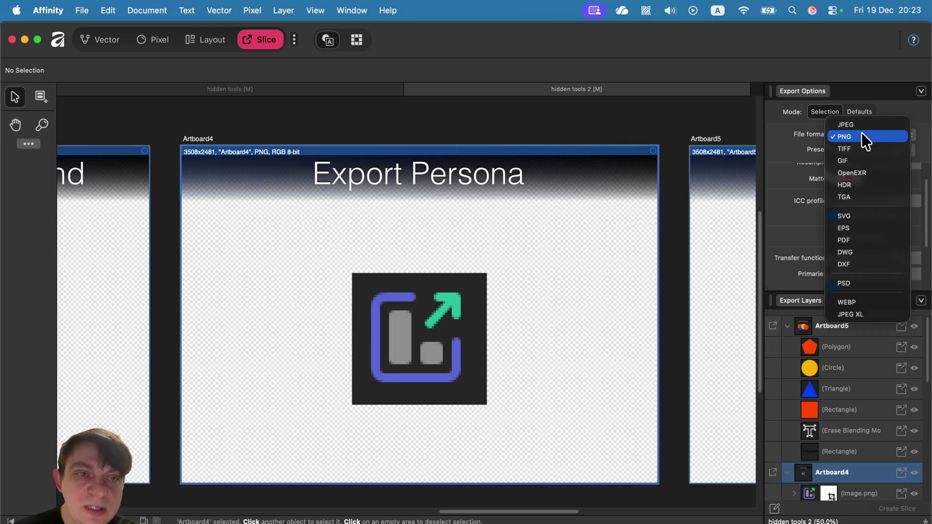
pyautogui.click(861, 133)
pyautogui.scroll(-2, 822, 243)
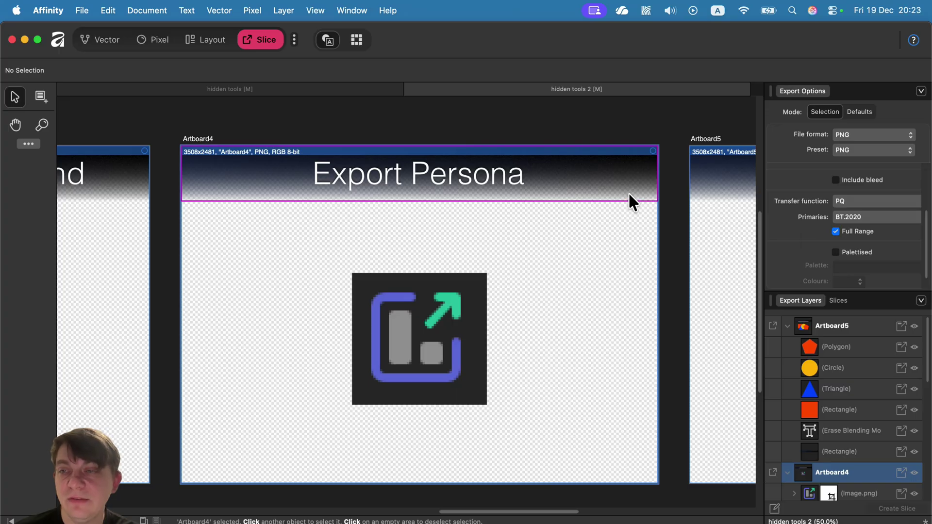
pyautogui.click(105, 40)
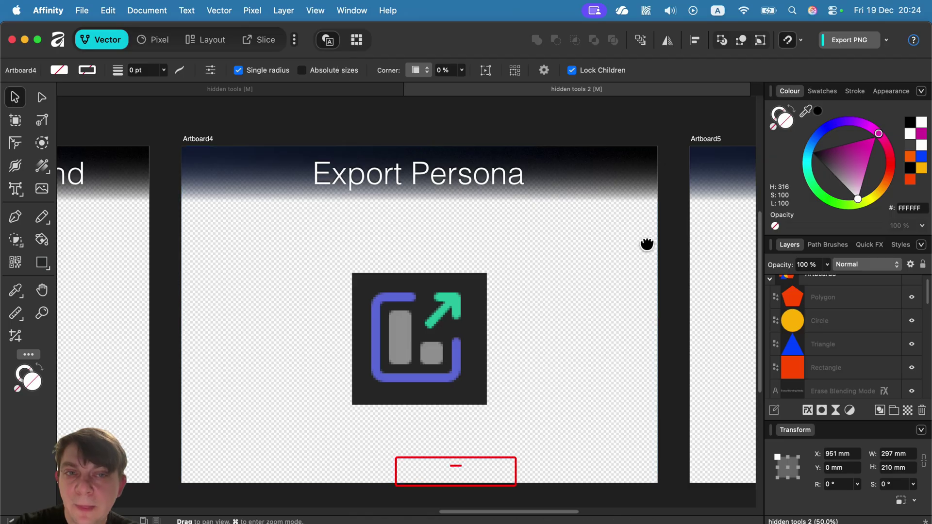
# - Pan to the Erase Blending Mode artboard and set the blue triangle's blend mode to Erase
pyautogui.hscroll(10, 645, 246)
pyautogui.moveTo(589, 264); pyautogui.dragTo(562, 255)
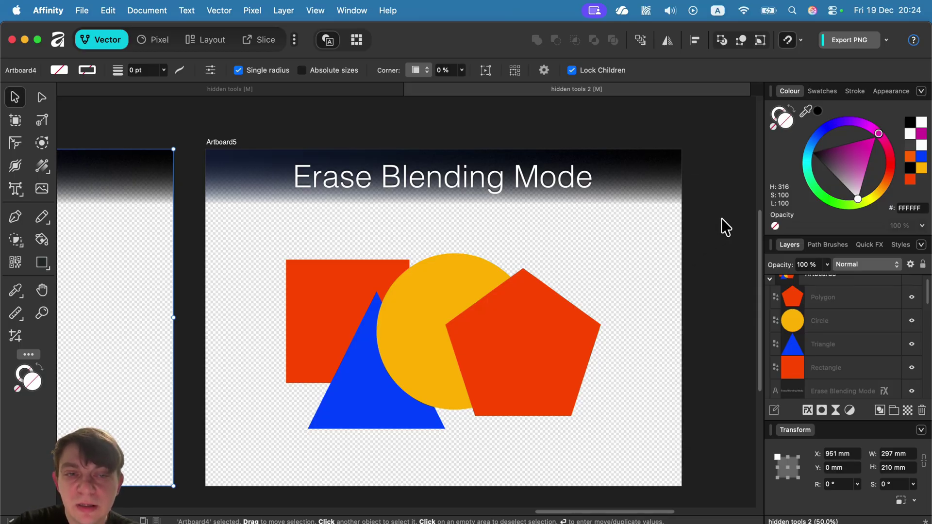
pyautogui.moveTo(722, 218); pyautogui.dragTo(627, 271)
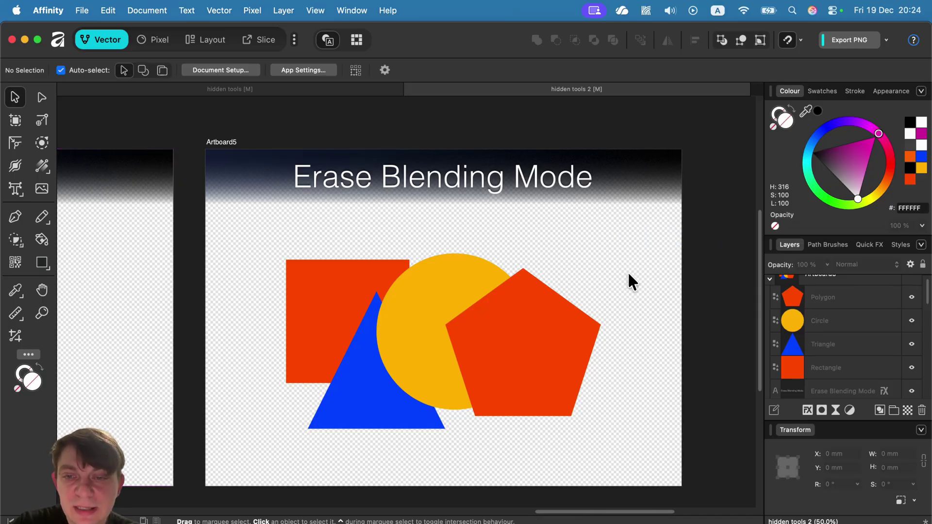
pyautogui.click(370, 405)
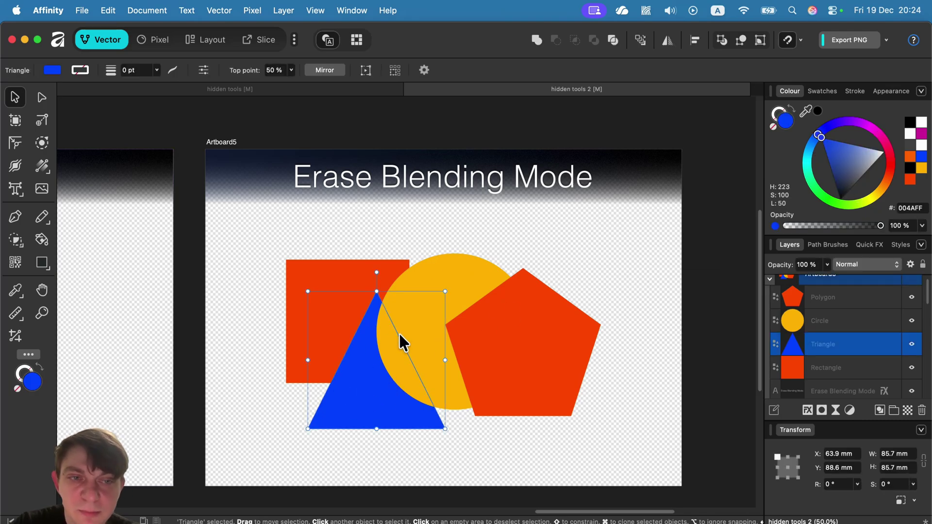
pyautogui.click(842, 265)
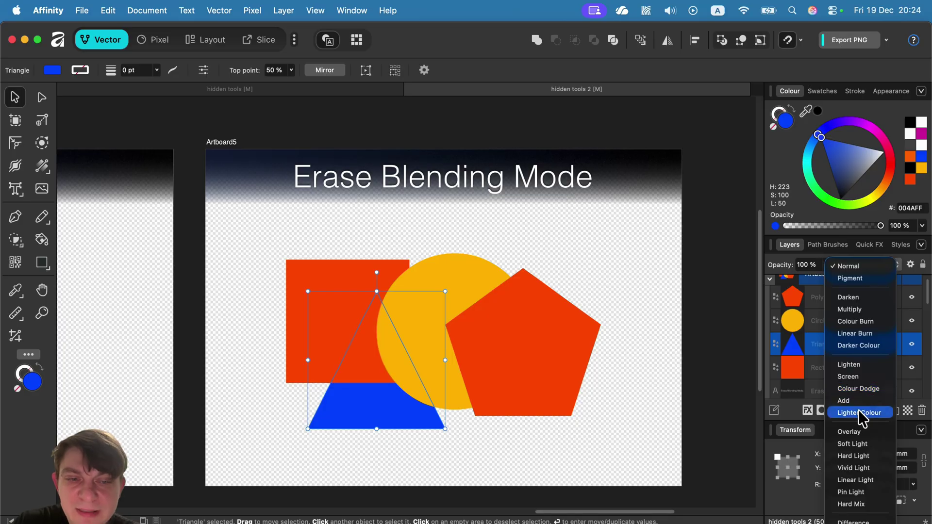
pyautogui.scroll(-2, 861, 410)
pyautogui.scroll(-10, 861, 412)
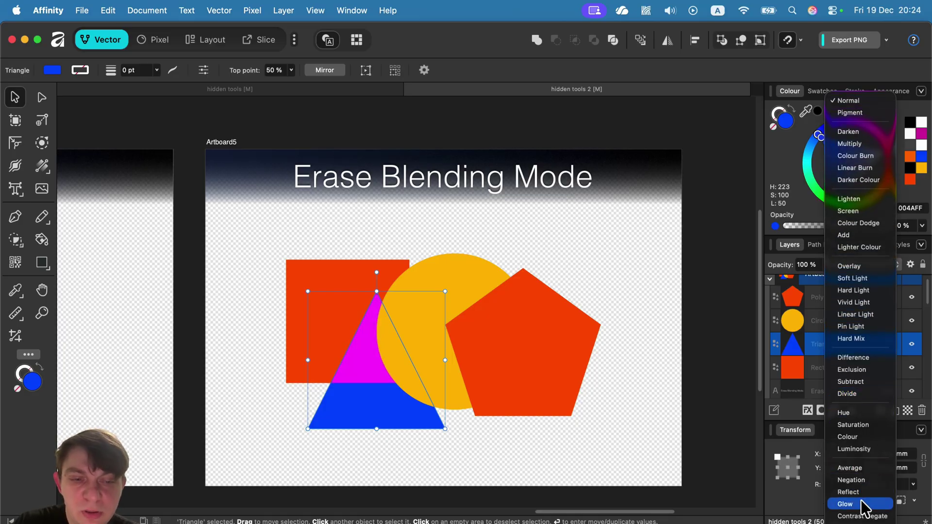
pyautogui.press('Return')
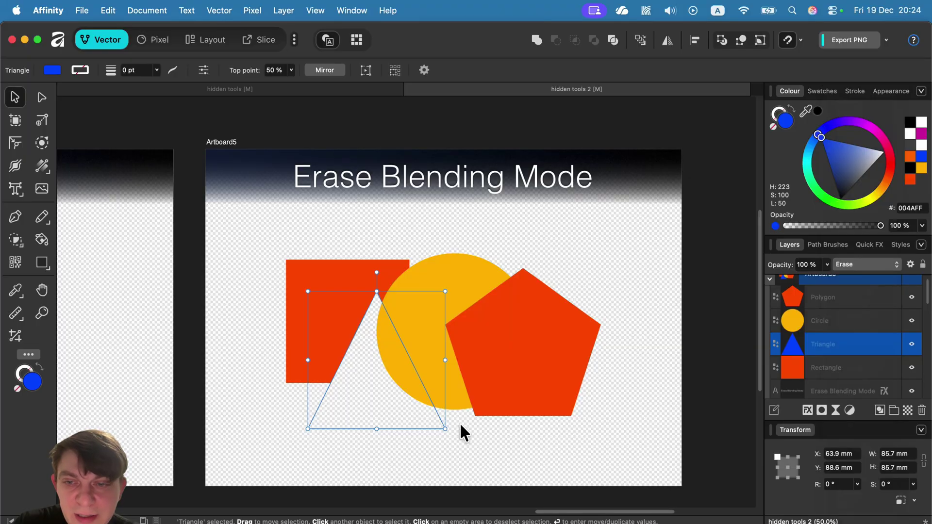
# - Shift the yellow circle up and move the erasing triangle over the red rectangle's left side
pyautogui.moveTo(369, 404)
pyautogui.mouseDown()
pyautogui.moveTo(326, 407)
pyautogui.moveTo(271, 376)
pyautogui.moveTo(266, 322)
pyautogui.moveTo(276, 301)
pyautogui.mouseUp()
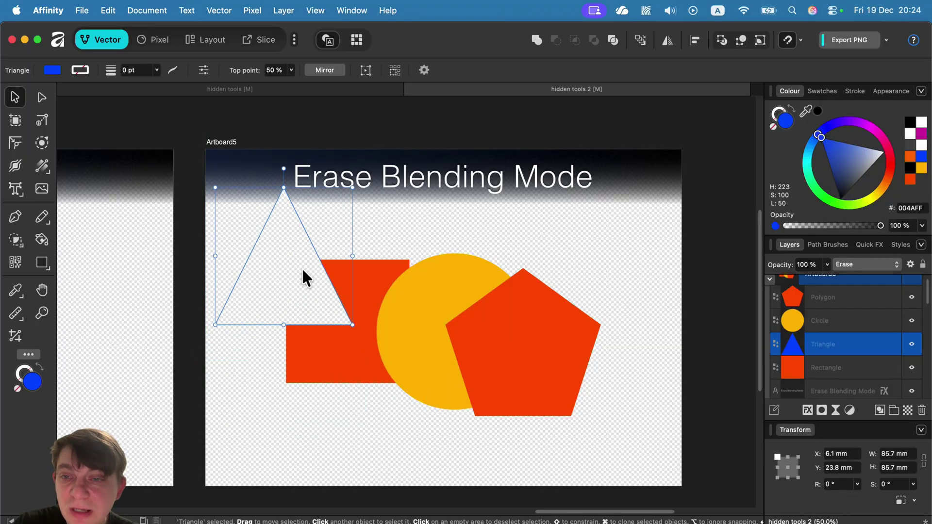
pyautogui.moveTo(303, 271)
pyautogui.mouseDown()
pyautogui.moveTo(331, 258)
pyautogui.moveTo(426, 277)
pyautogui.moveTo(413, 296)
pyautogui.mouseUp()
pyautogui.click(485, 269)
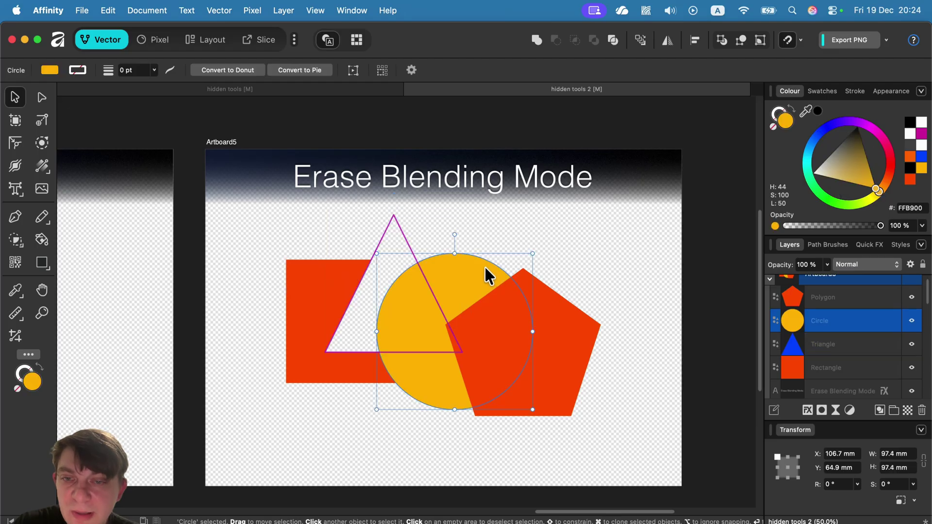
pyautogui.moveTo(485, 269)
pyautogui.mouseDown()
pyautogui.moveTo(328, 212)
pyautogui.moveTo(518, 242)
pyautogui.moveTo(490, 250)
pyautogui.mouseUp()
pyautogui.click(353, 319)
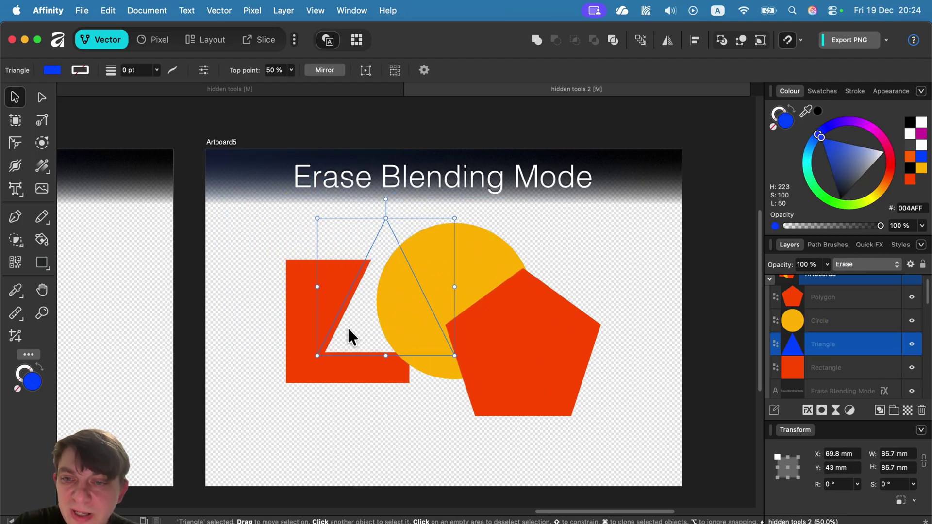
pyautogui.moveTo(349, 330)
pyautogui.mouseDown()
pyautogui.moveTo(303, 393)
pyautogui.moveTo(244, 364)
pyautogui.moveTo(276, 301)
pyautogui.moveTo(277, 332)
pyautogui.mouseUp()
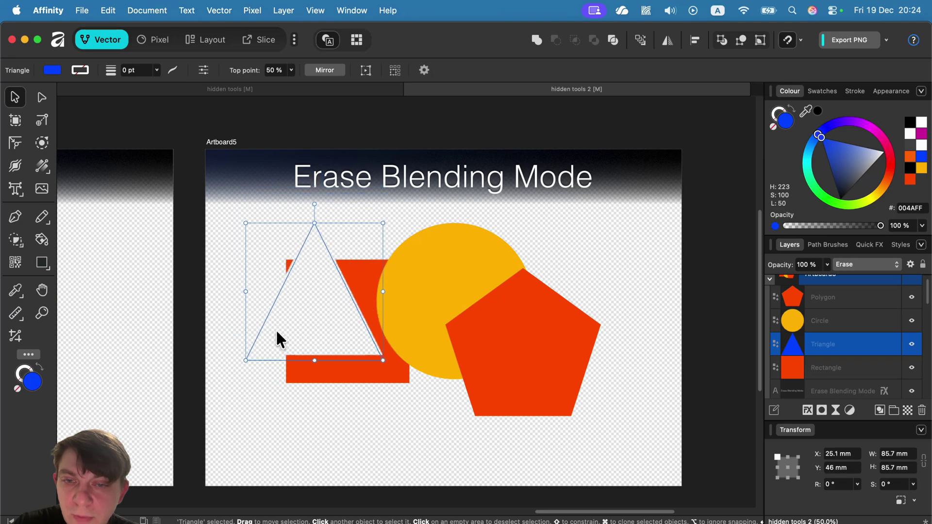
# - Set the red pentagon to Erase, move it into the yellow circle, and deselect
pyautogui.click(513, 331)
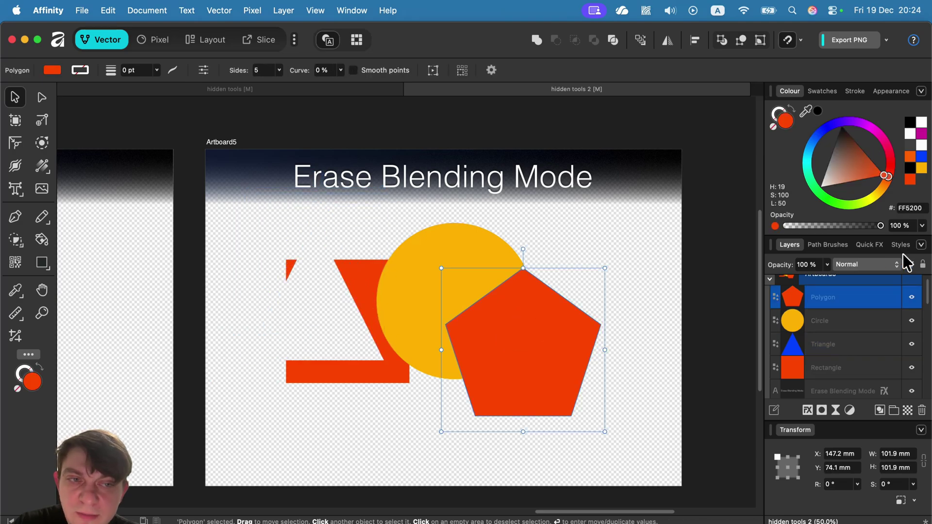
pyautogui.click(869, 264)
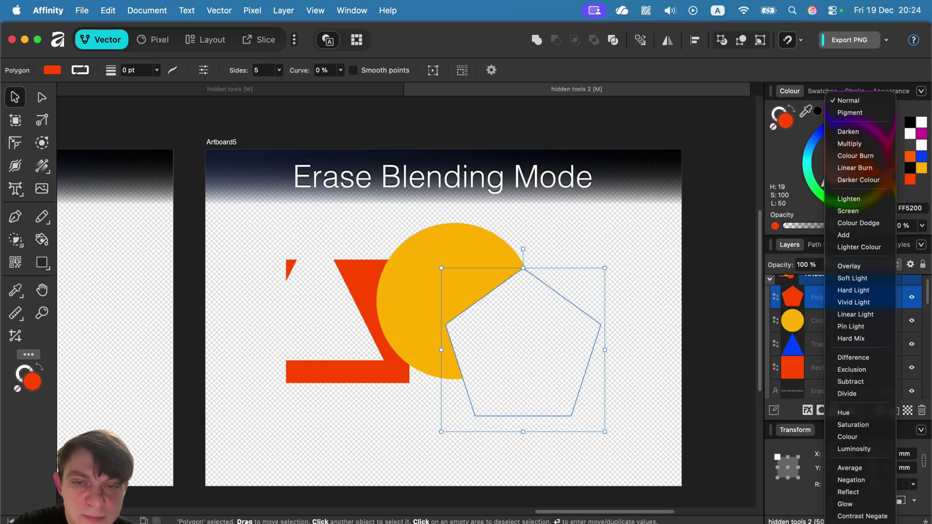
pyautogui.click(859, 291)
pyautogui.moveTo(541, 384)
pyautogui.mouseDown()
pyautogui.moveTo(502, 357)
pyautogui.moveTo(436, 336)
pyautogui.moveTo(384, 338)
pyautogui.moveTo(324, 383)
pyautogui.moveTo(286, 337)
pyautogui.moveTo(357, 279)
pyautogui.moveTo(460, 272)
pyautogui.moveTo(563, 298)
pyautogui.moveTo(544, 375)
pyautogui.moveTo(428, 424)
pyautogui.moveTo(447, 386)
pyautogui.moveTo(566, 370)
pyautogui.moveTo(483, 253)
pyautogui.moveTo(329, 293)
pyautogui.moveTo(320, 305)
pyautogui.moveTo(443, 333)
pyautogui.moveTo(562, 327)
pyautogui.moveTo(558, 391)
pyautogui.moveTo(554, 380)
pyautogui.mouseUp()
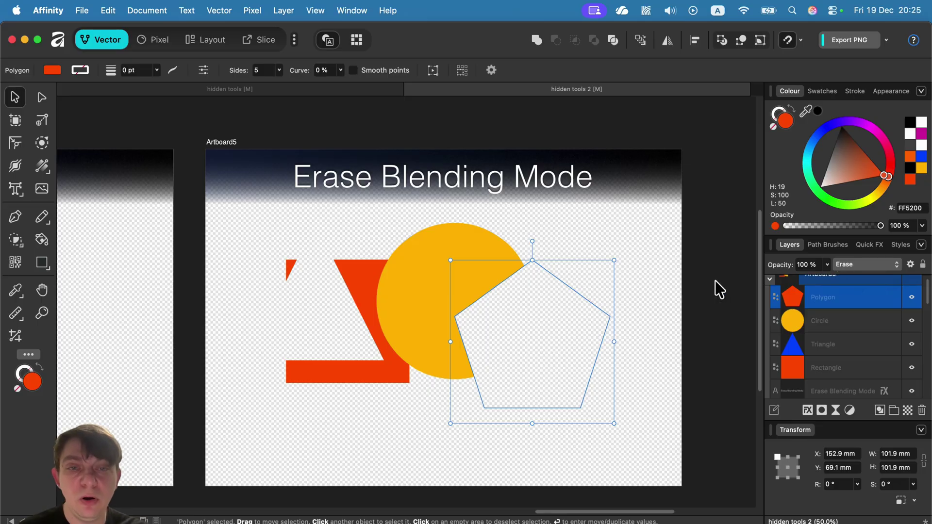
pyautogui.click(664, 272)
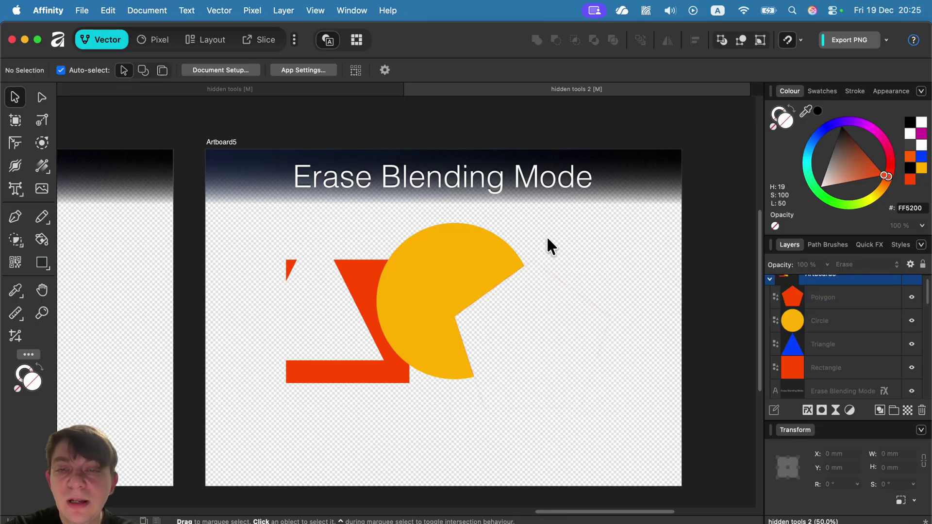
# - Pan back to Artboard1, checking the Make Same alignment options on the red square without changes
pyautogui.moveTo(282, 325); pyautogui.dragTo(545, 387)
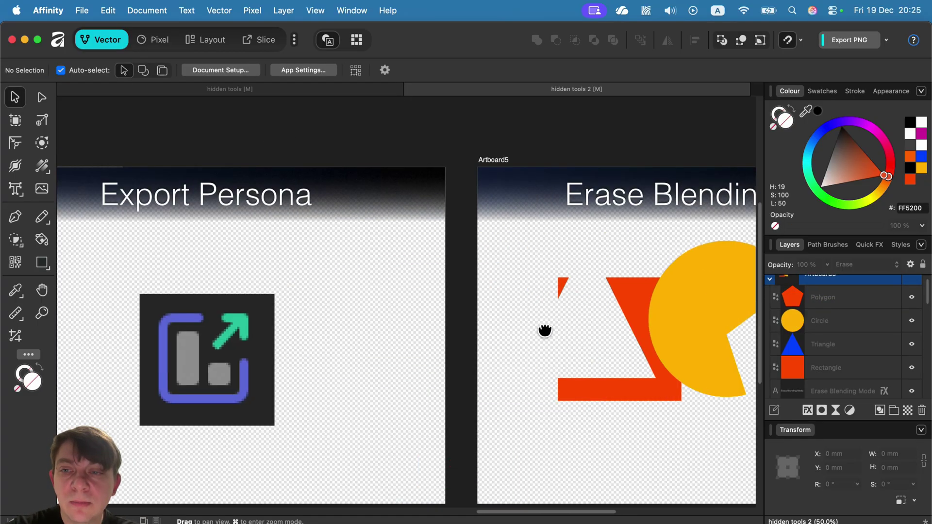
pyautogui.hscroll(-5, 380, 291)
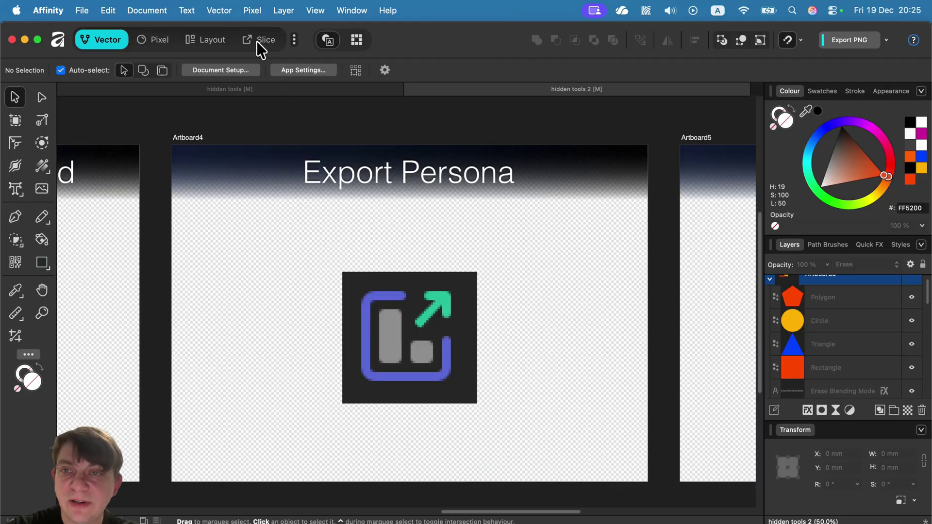
pyautogui.hscroll(-10, 406, 327)
pyautogui.moveTo(287, 335); pyautogui.dragTo(489, 300)
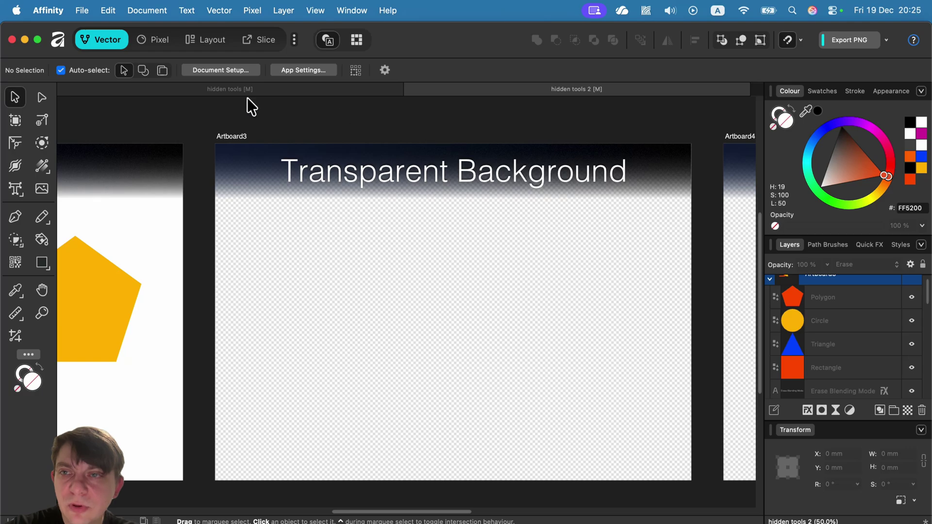
pyautogui.hscroll(-15, 210, 237)
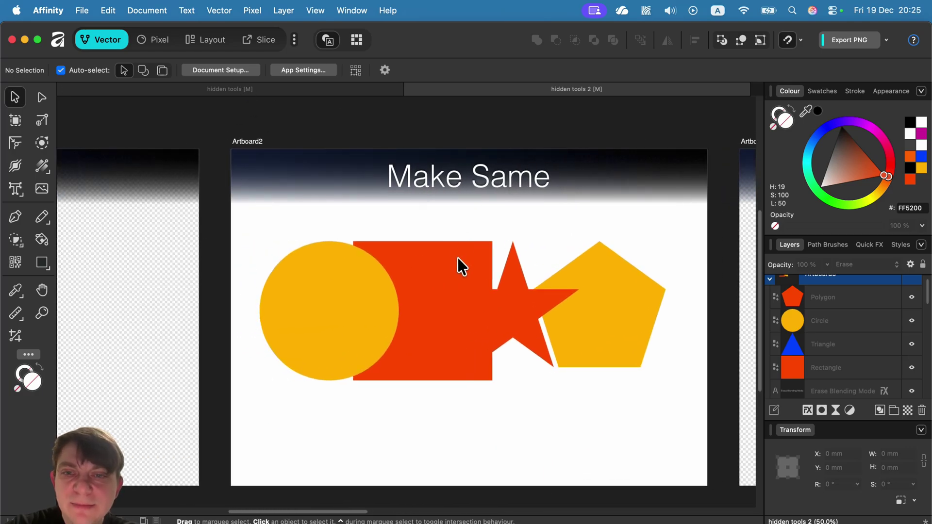
pyautogui.click(424, 283)
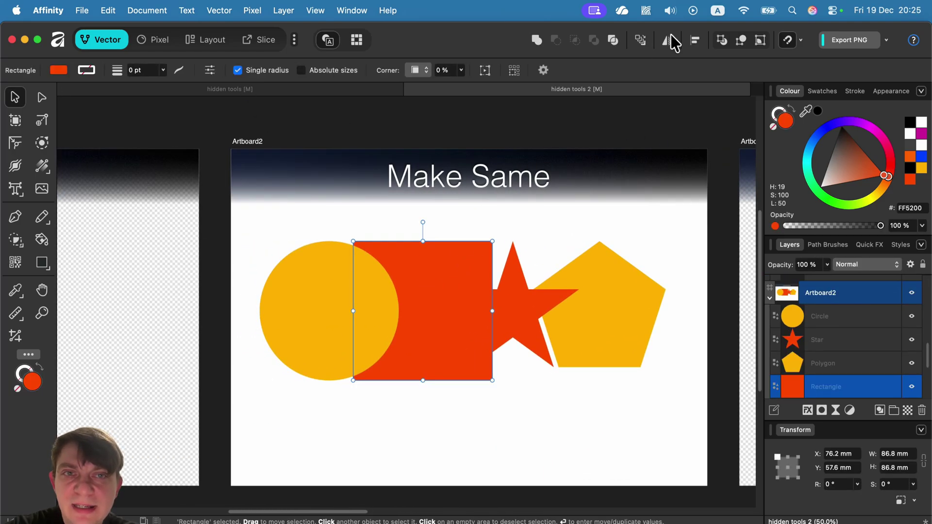
pyautogui.click(695, 40)
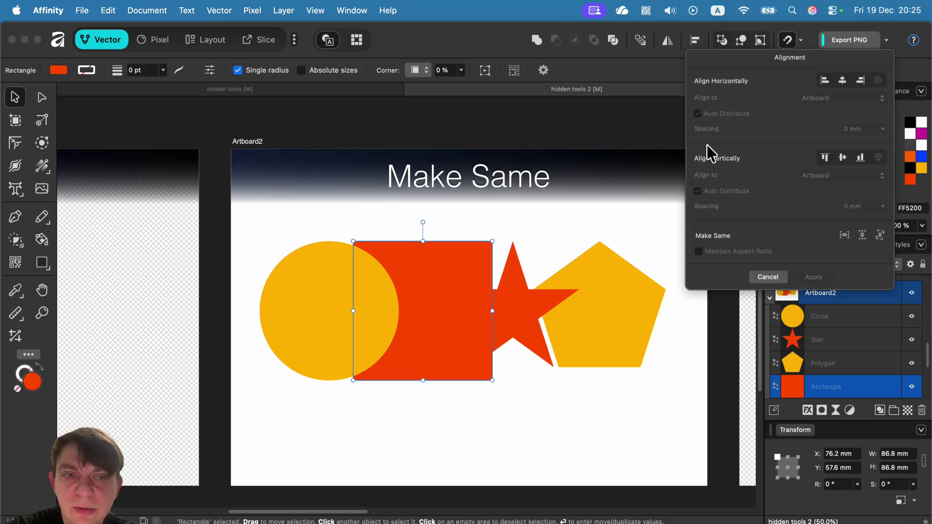
pyautogui.click(759, 277)
pyautogui.hscroll(-15, 354, 266)
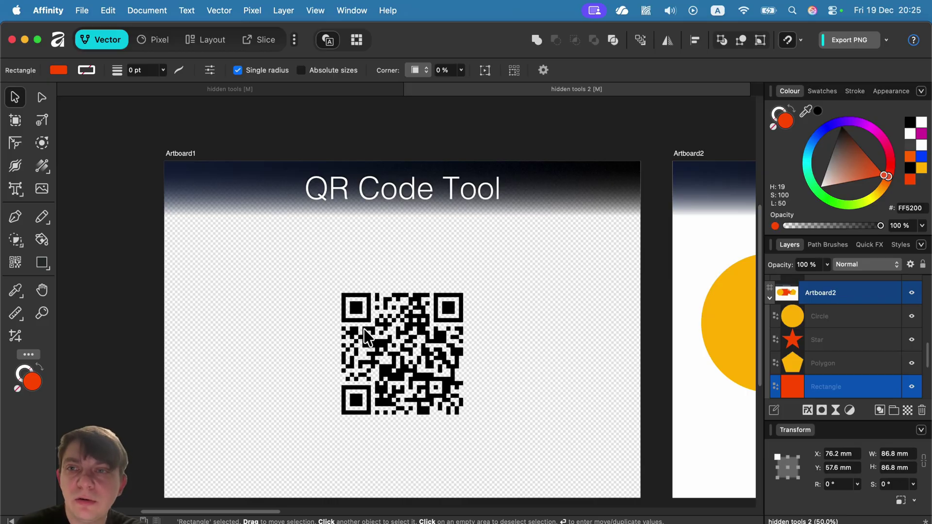
# - Switch to the 'hidden tools' document, shown in the Pixel persona
pyautogui.click(366, 91)
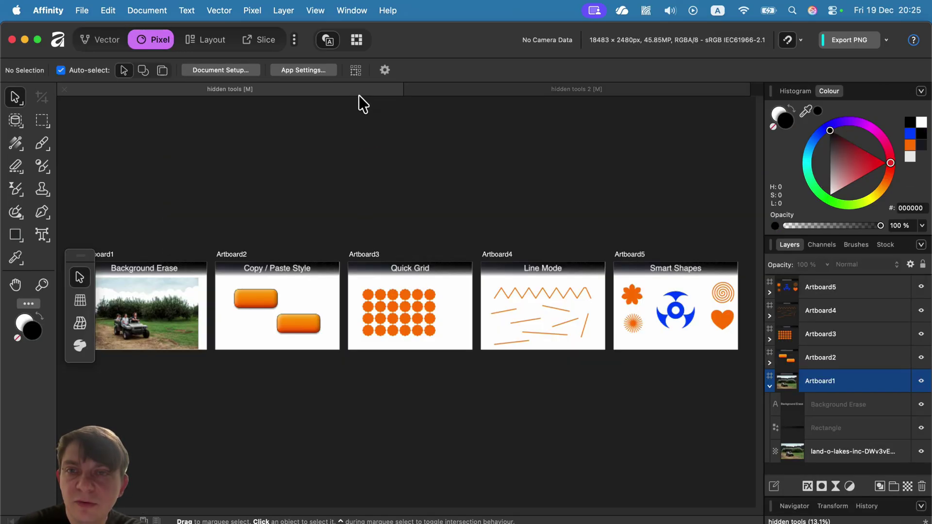